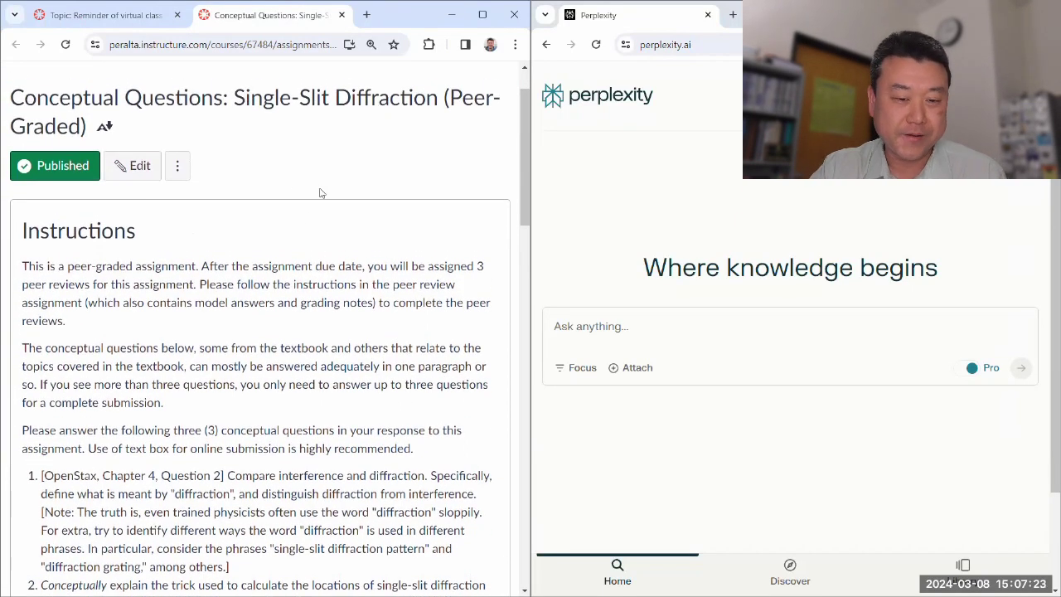
- Select question 1's text from 'Compare' to 'among others.]' on the Canvas assignment page
{"action": "scroll", "coordinate": [257, 445], "scroll_direction": "down", "scroll_amount": 3}
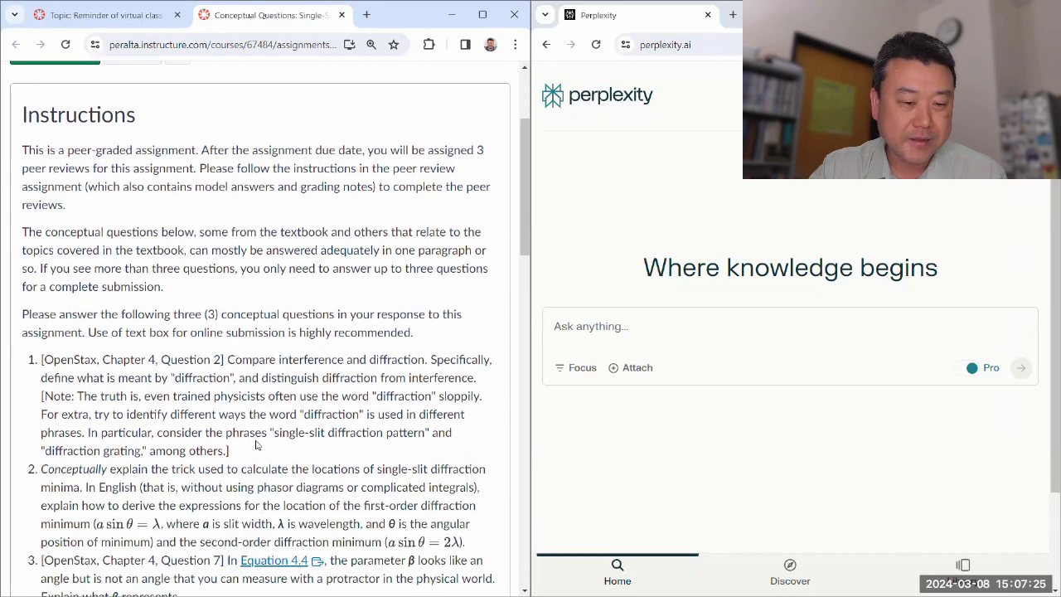
{"action": "scroll", "coordinate": [256, 445], "scroll_direction": "down", "scroll_amount": 3}
{"action": "scroll", "coordinate": [256, 440], "scroll_direction": "up", "scroll_amount": 1}
{"action": "scroll", "coordinate": [257, 439], "scroll_direction": "up", "scroll_amount": 2}
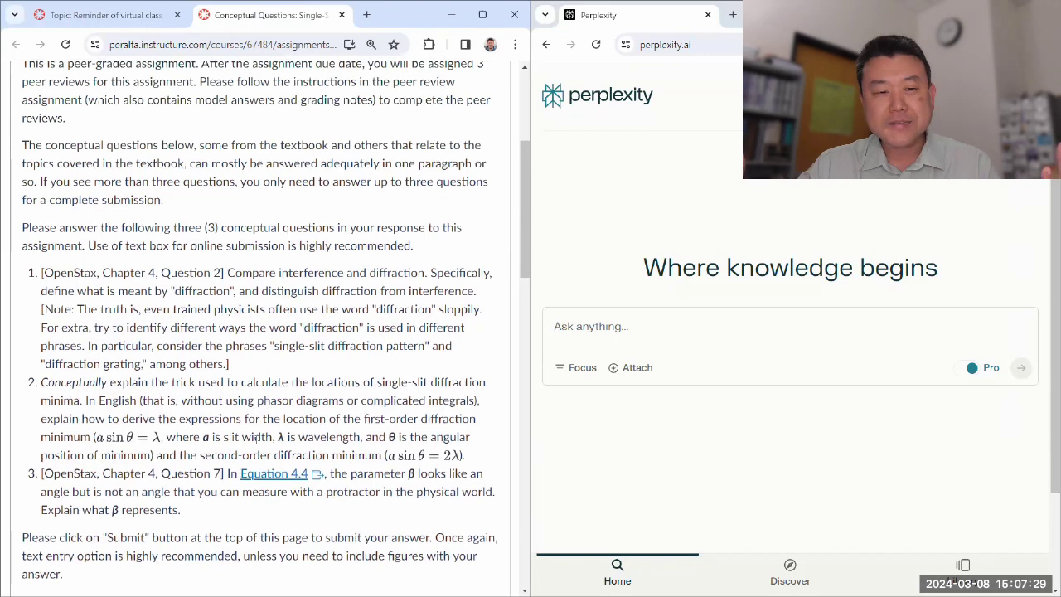
{"action": "scroll", "coordinate": [257, 439], "scroll_direction": "down", "scroll_amount": 3}
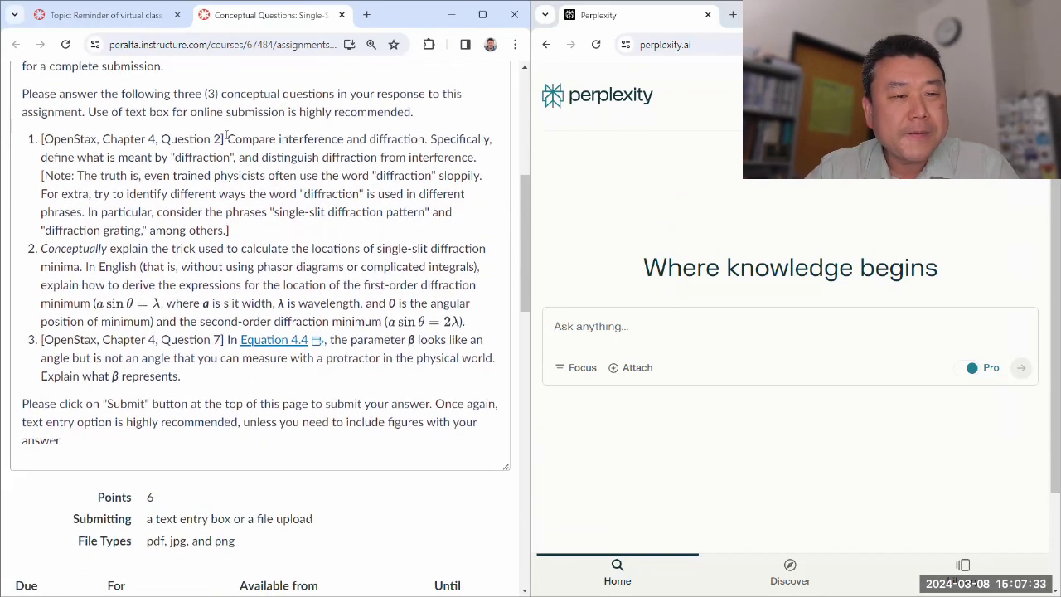
{"action": "left_click_drag", "start_coordinate": [229, 139], "coordinate": [282, 232]}
{"action": "key", "text": "ctrl+c"}
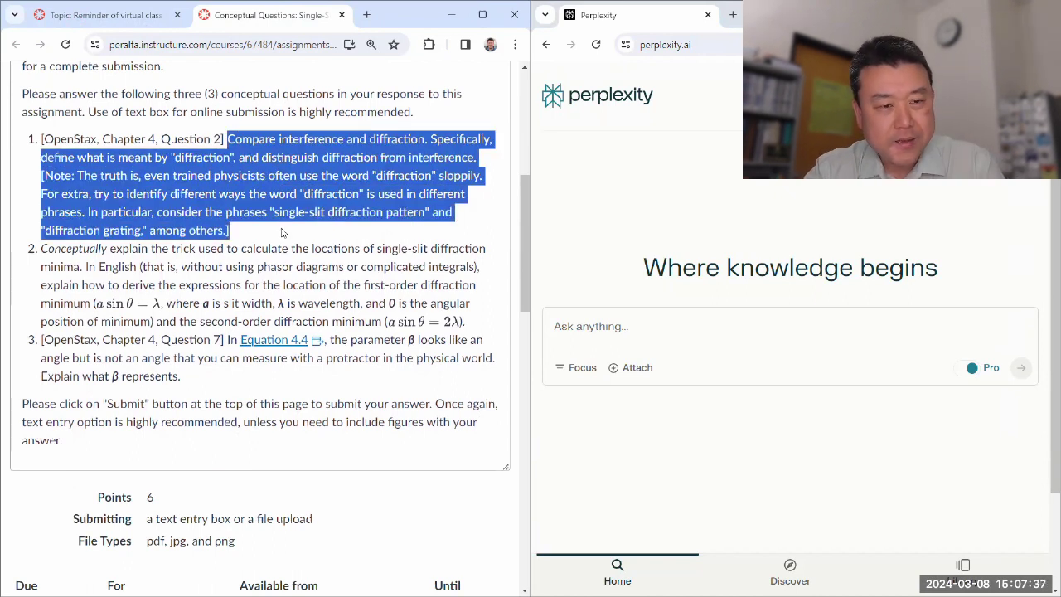
- Paste question 1 into Perplexity's Ask anything box and submit it
{"action": "left_click", "coordinate": [617, 326]}
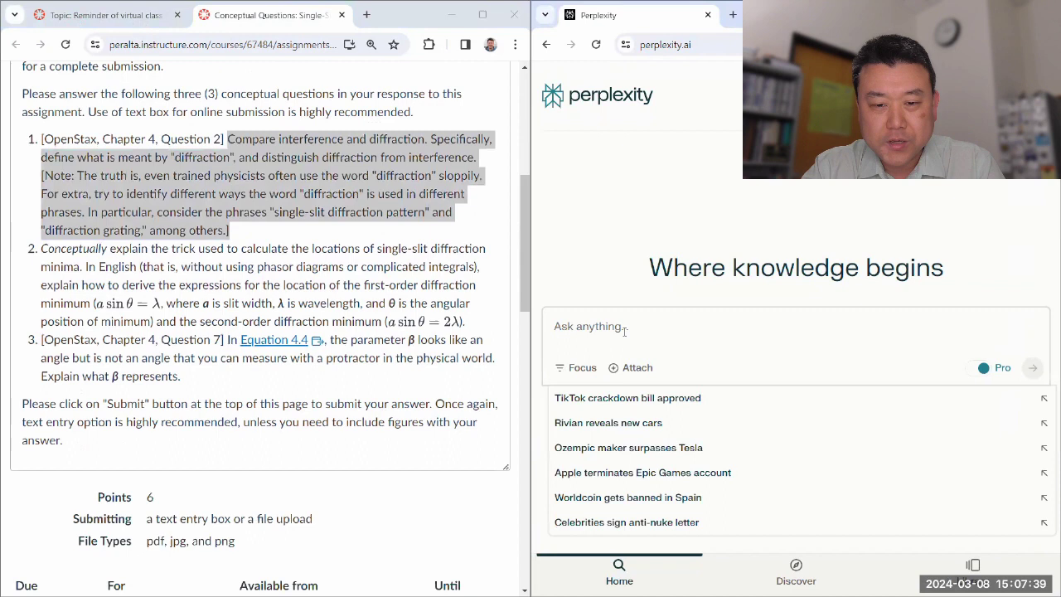
{"action": "key", "text": "ctrl+v"}
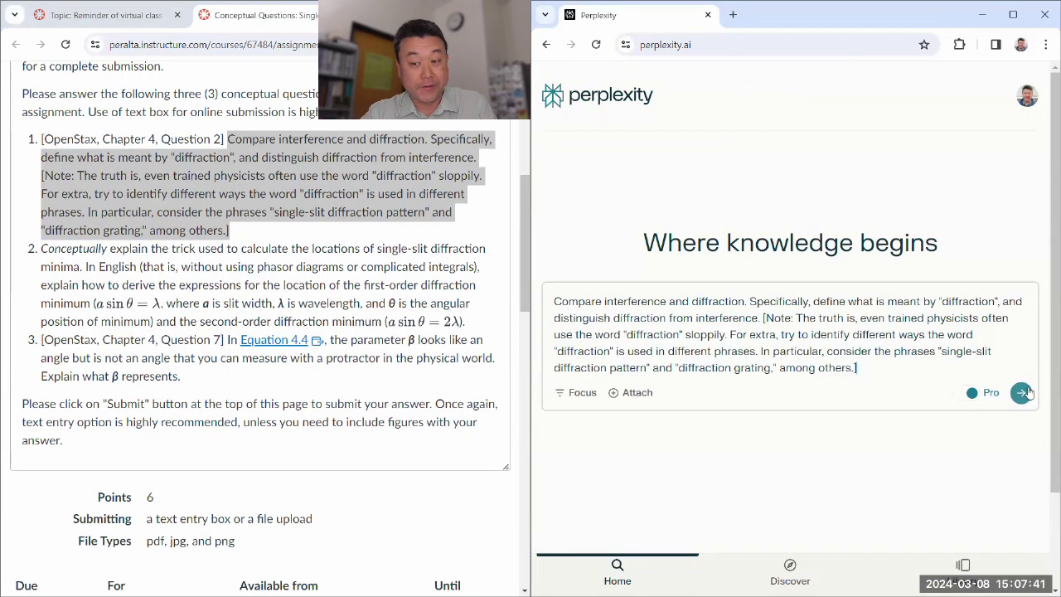
{"action": "left_click", "coordinate": [1022, 394]}
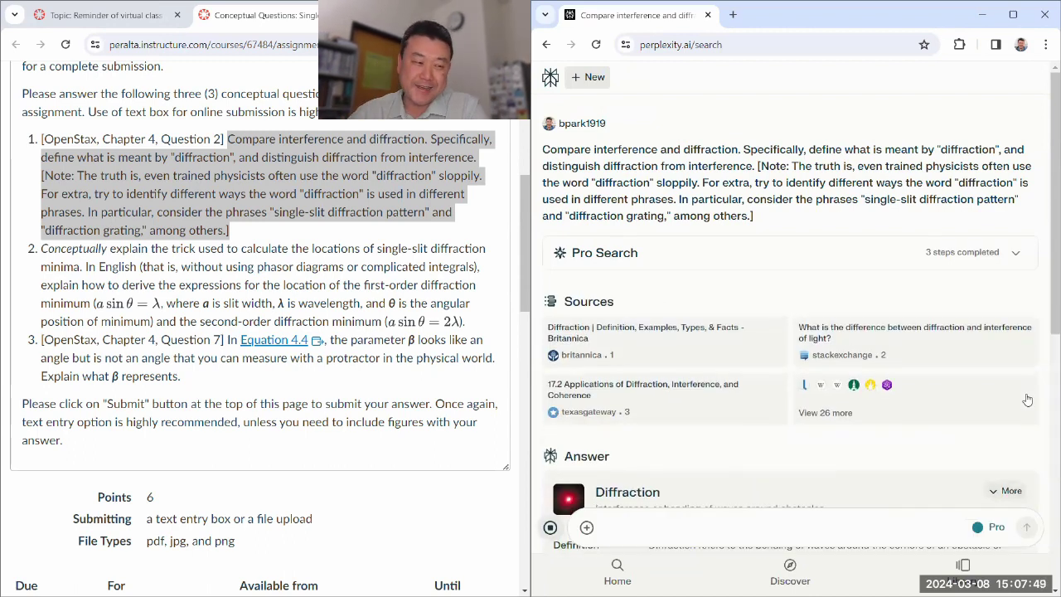
- Read down the answer and highlight the phrase 'forms a pattern on a screen'
{"action": "mouse_move", "coordinate": [1031, 593]}
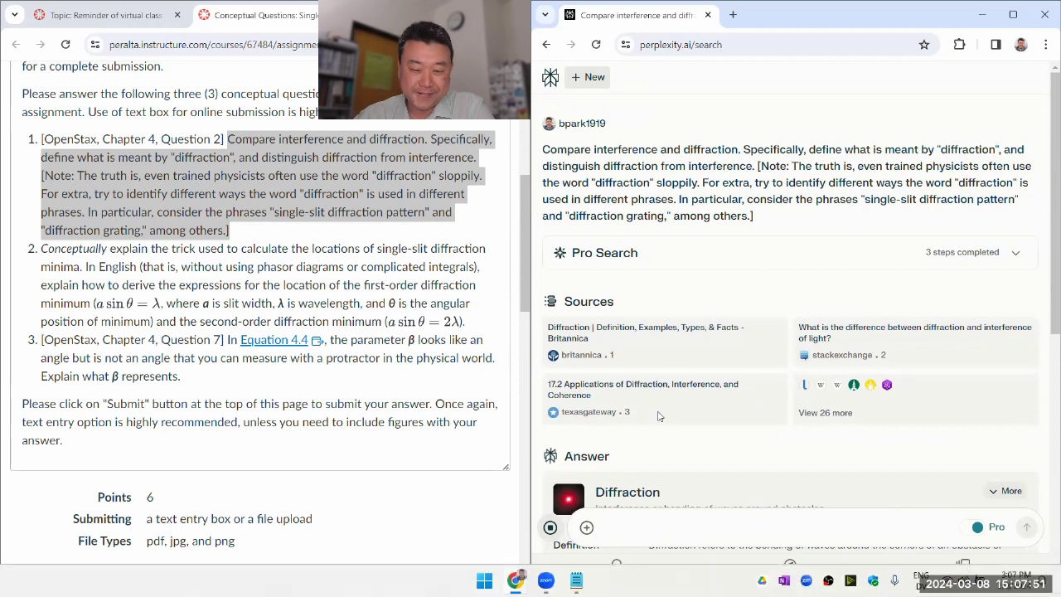
{"action": "scroll", "coordinate": [712, 289], "scroll_direction": "down", "scroll_amount": 3}
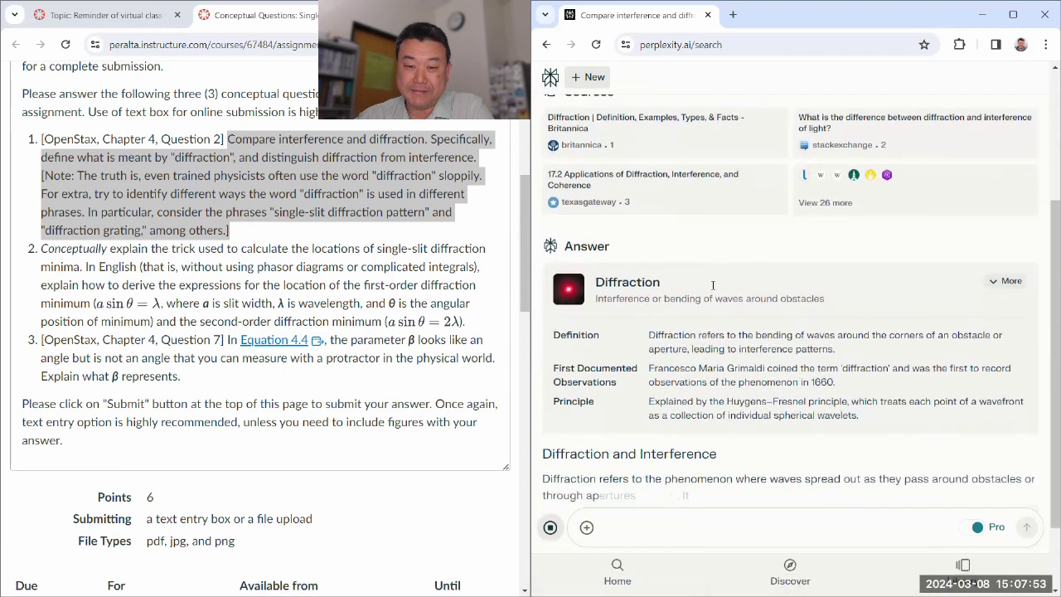
{"action": "scroll", "coordinate": [713, 365], "scroll_direction": "down", "scroll_amount": 1}
{"action": "scroll", "coordinate": [713, 366], "scroll_direction": "down", "scroll_amount": 1}
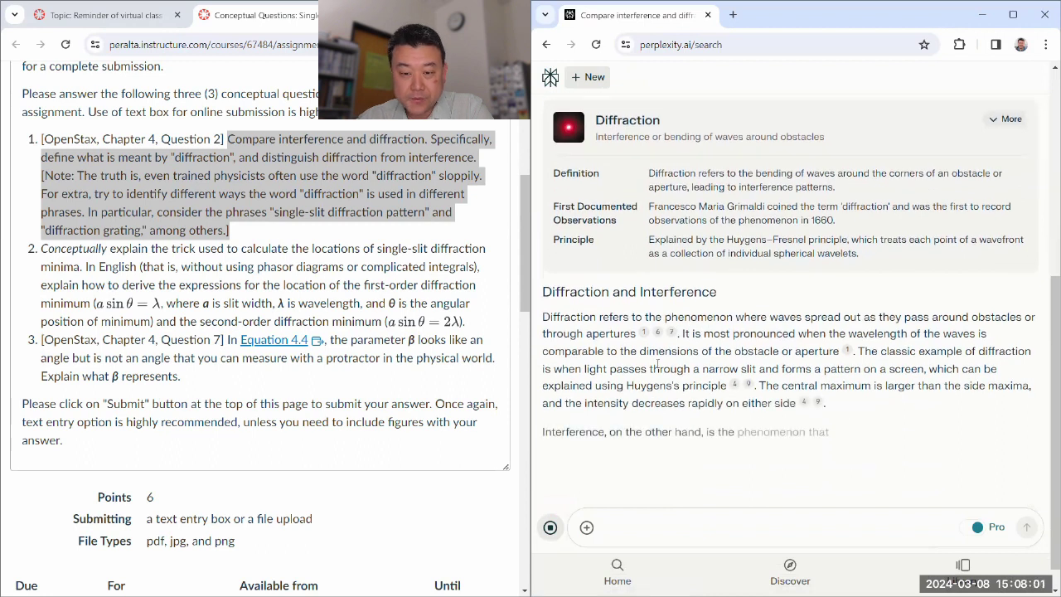
{"action": "left_click_drag", "start_coordinate": [781, 368], "coordinate": [922, 369]}
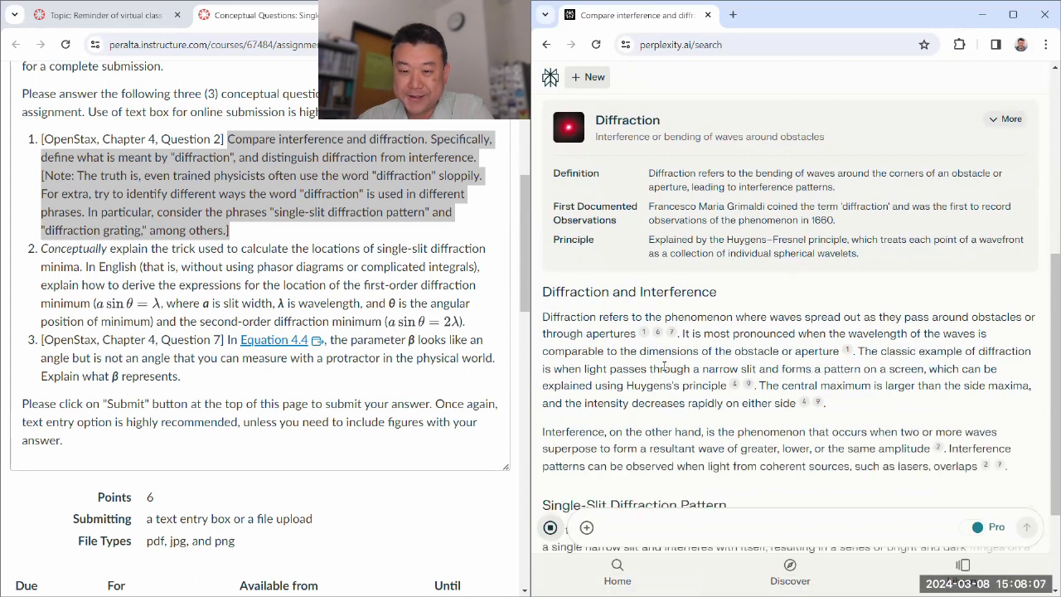
- Read on to Diffraction Grating, highlighting 'single-slit diffraction pattern' and 'interferes with itself'
{"action": "left_click", "coordinate": [664, 365]}
{"action": "scroll", "coordinate": [808, 319], "scroll_direction": "down", "scroll_amount": 1}
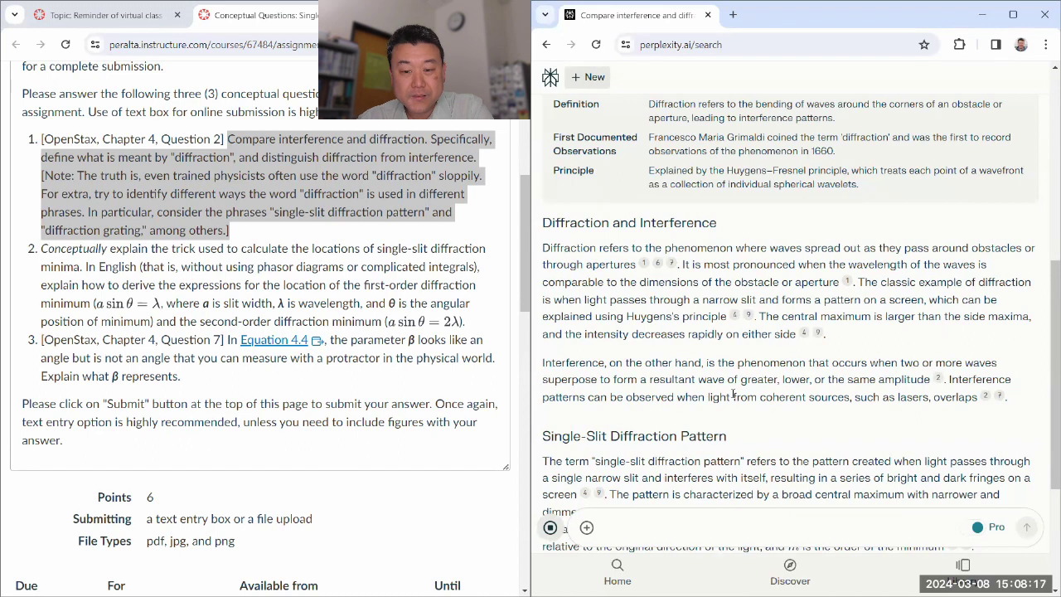
{"action": "scroll", "coordinate": [647, 320], "scroll_direction": "down", "scroll_amount": 2}
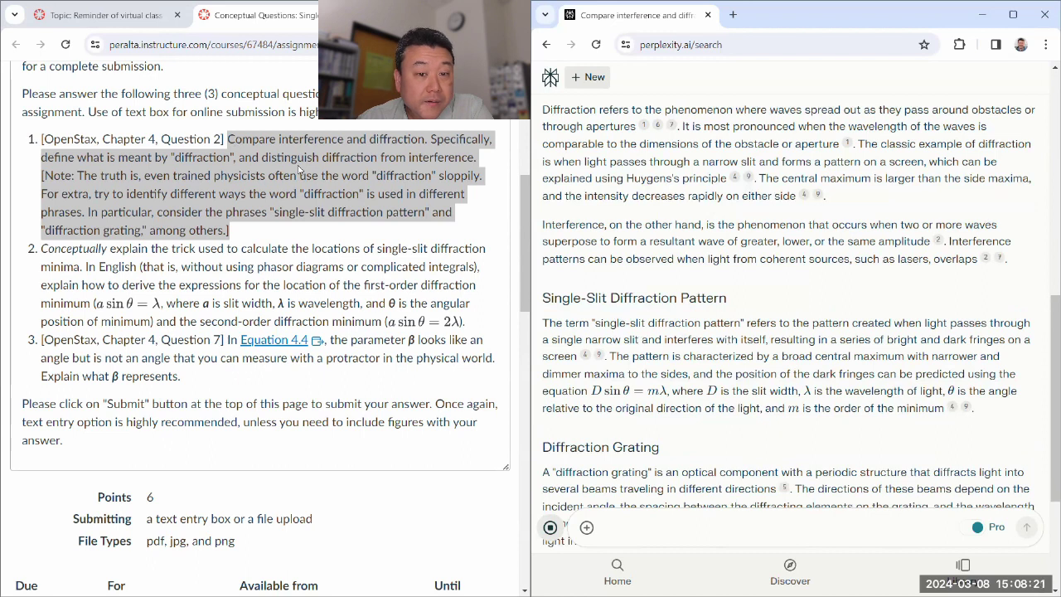
{"action": "left_click_drag", "start_coordinate": [269, 212], "coordinate": [455, 213]}
{"action": "left_click", "coordinate": [455, 213]}
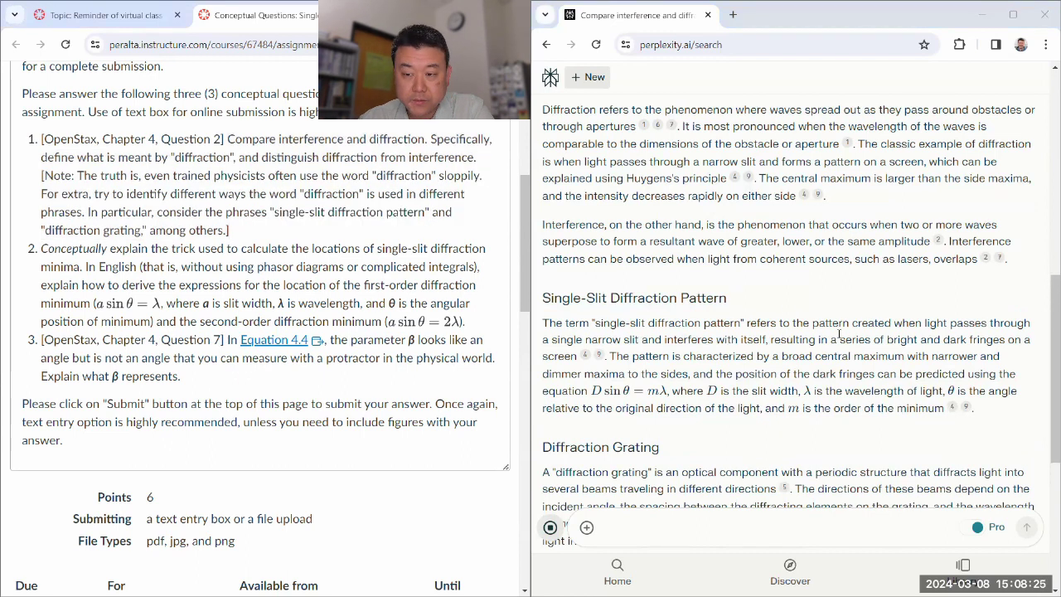
{"action": "left_click_drag", "start_coordinate": [664, 339], "coordinate": [765, 339]}
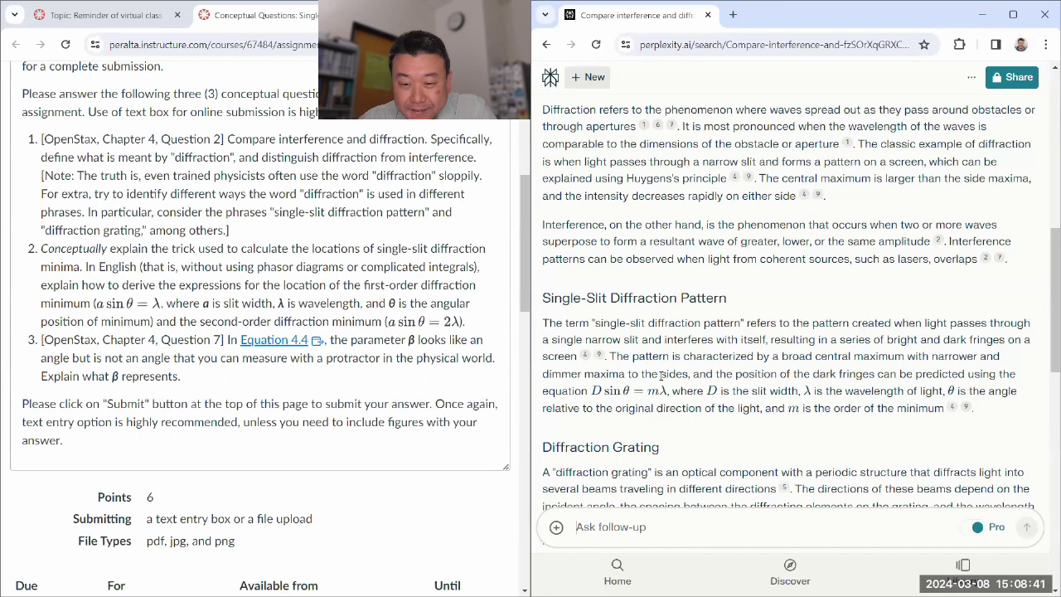
{"action": "scroll", "coordinate": [812, 396], "scroll_direction": "down", "scroll_amount": 2}
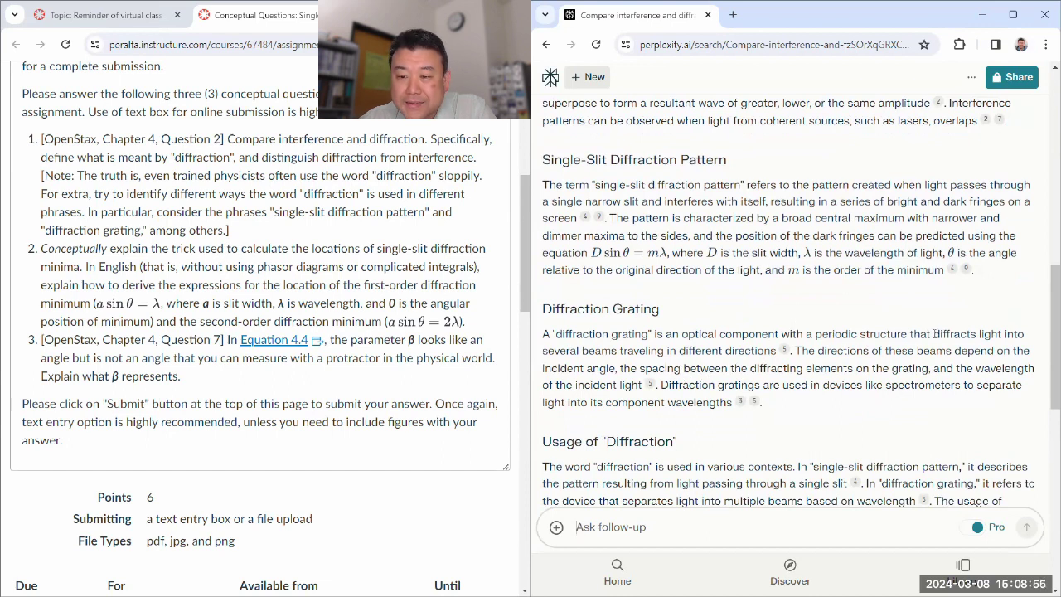
- Highlight 'diffracts', the Diffraction Grating heading and 'diffraction', then reach the Usage section
{"action": "left_click_drag", "start_coordinate": [934, 333], "coordinate": [981, 333]}
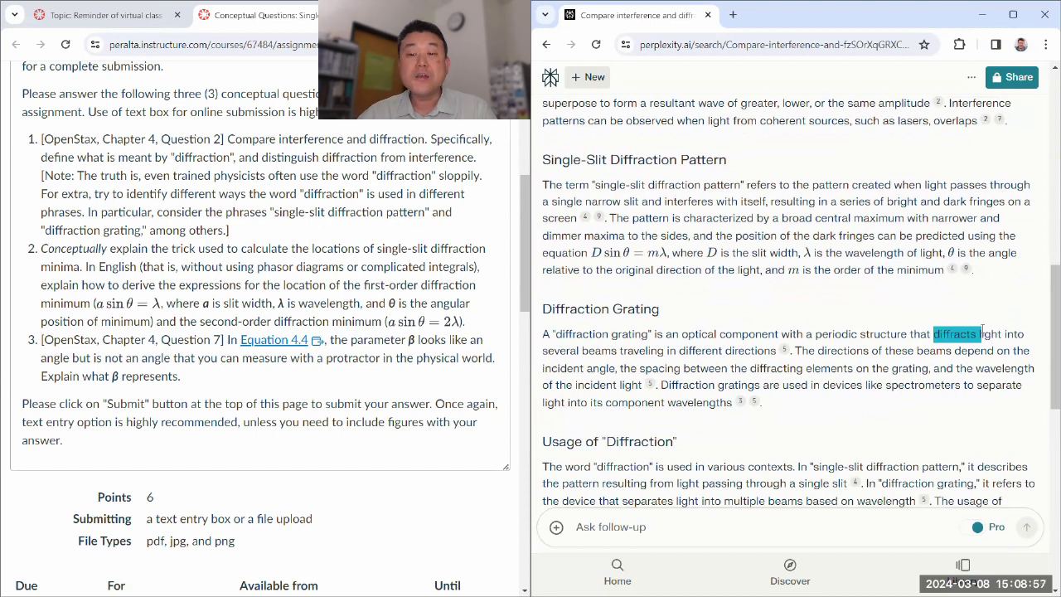
{"action": "left_click", "coordinate": [896, 350]}
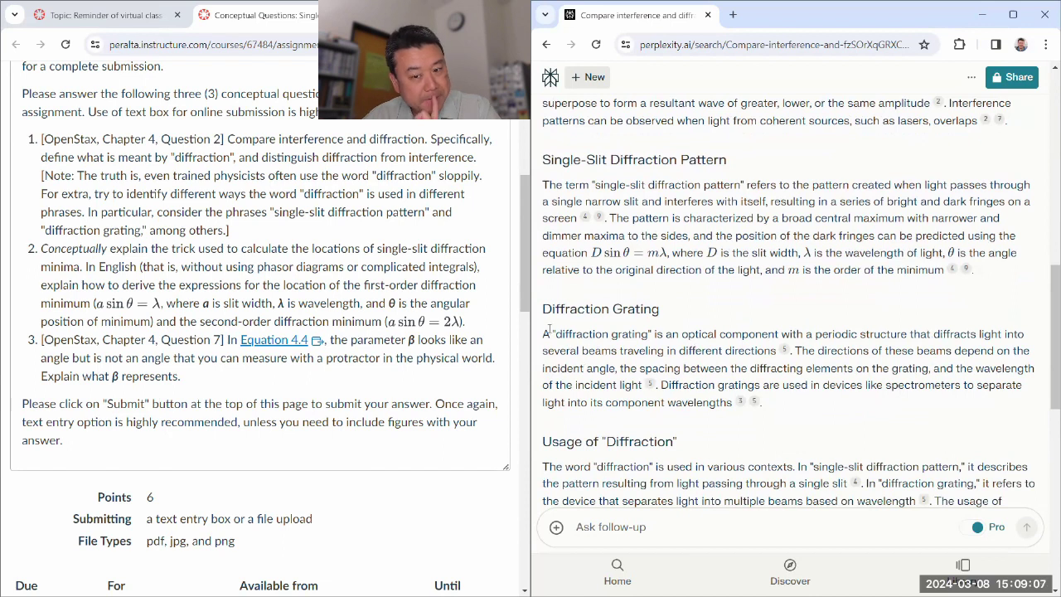
{"action": "left_click_drag", "start_coordinate": [537, 307], "coordinate": [727, 334]}
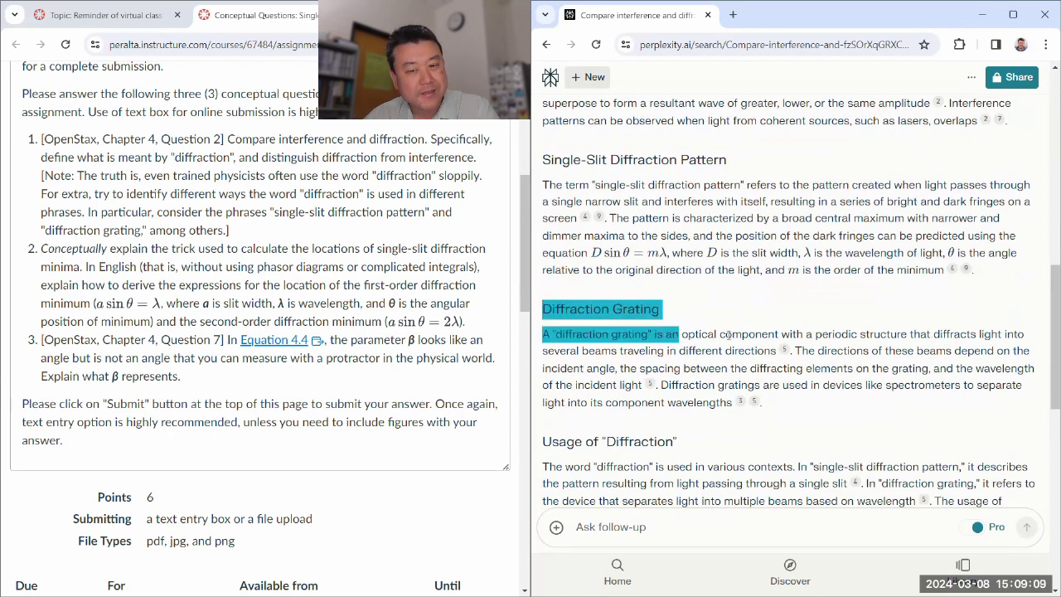
{"action": "left_click", "coordinate": [613, 337]}
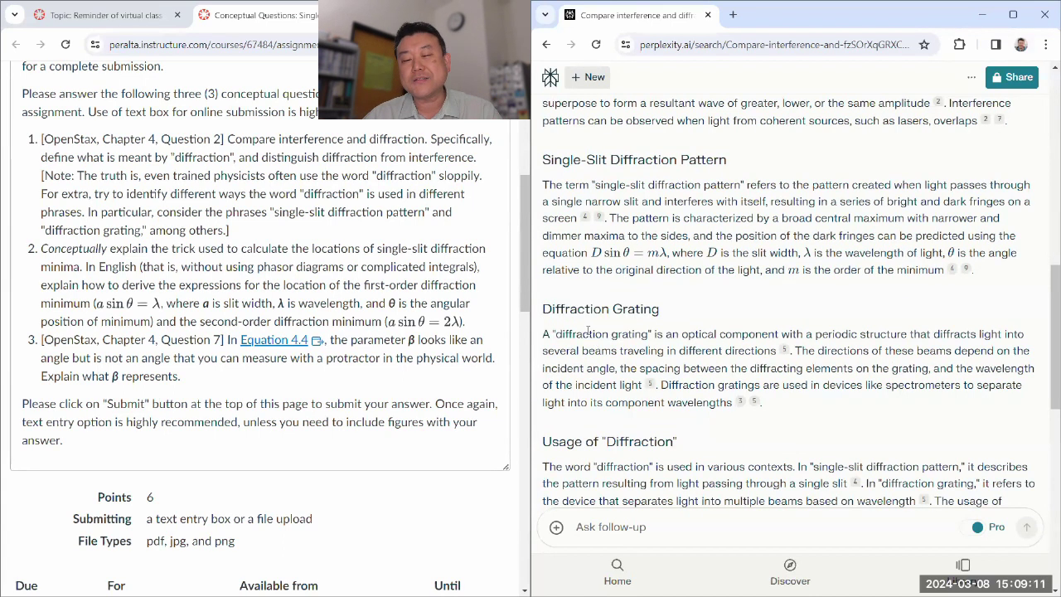
{"action": "double_click", "coordinate": [586, 333]}
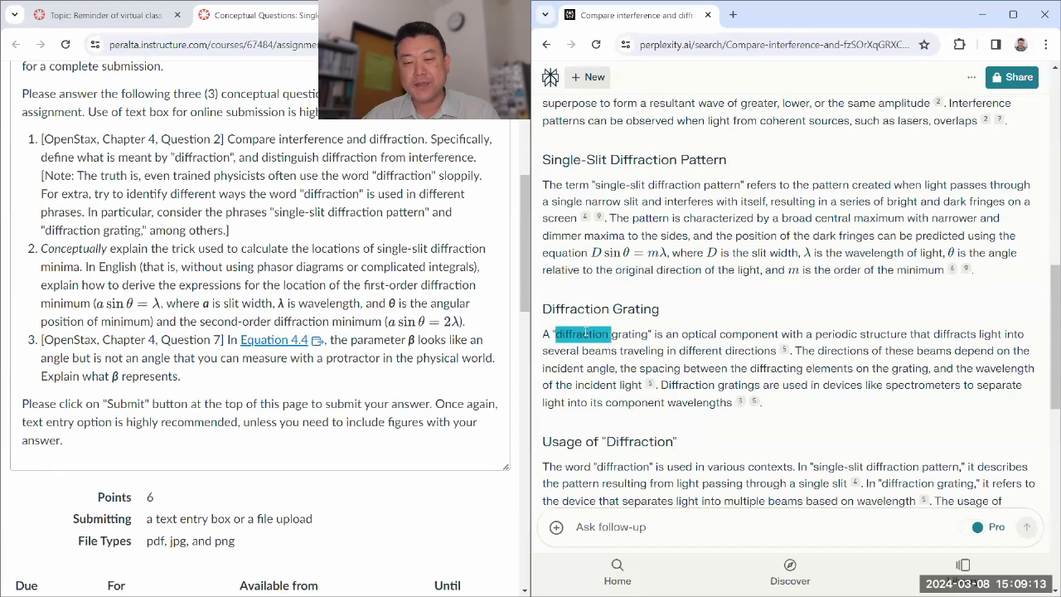
{"action": "left_click", "coordinate": [586, 332]}
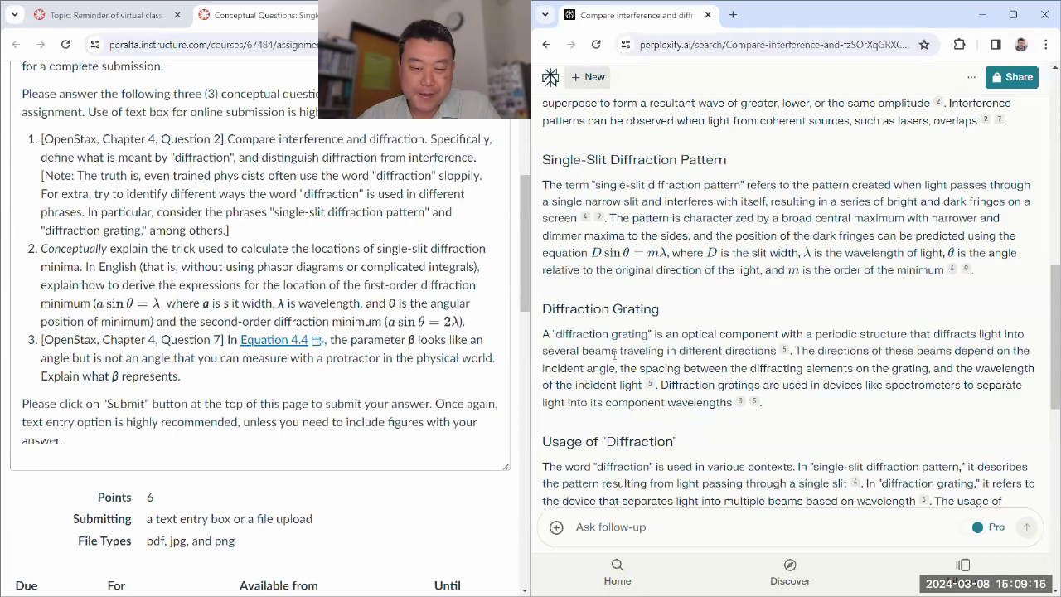
{"action": "scroll", "coordinate": [628, 373], "scroll_direction": "down", "scroll_amount": 1}
{"action": "scroll", "coordinate": [628, 373], "scroll_direction": "down", "scroll_amount": 1}
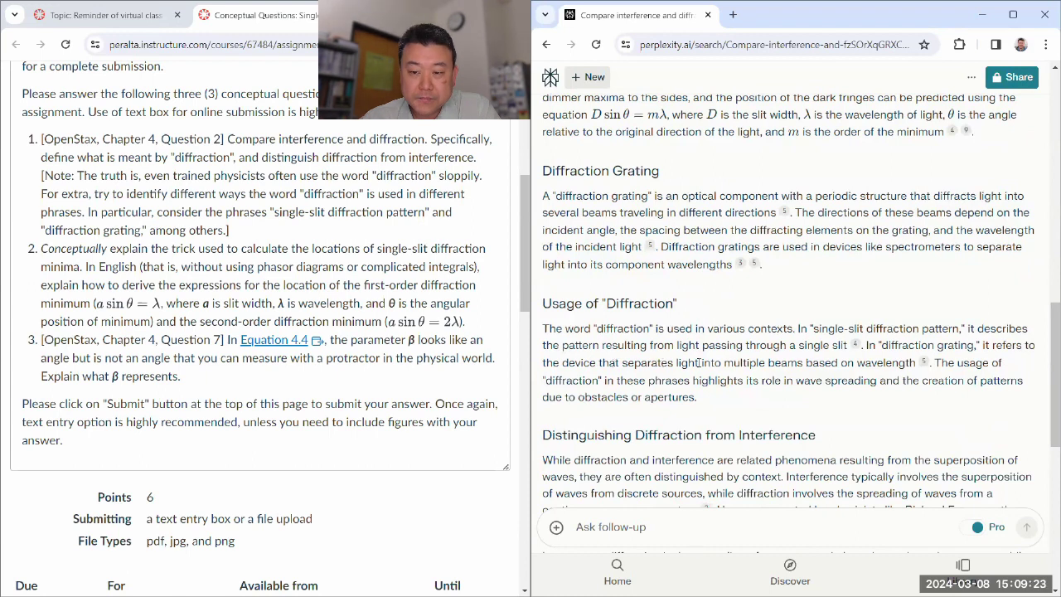
{"action": "left_click_drag", "start_coordinate": [915, 359], "coordinate": [870, 346]}
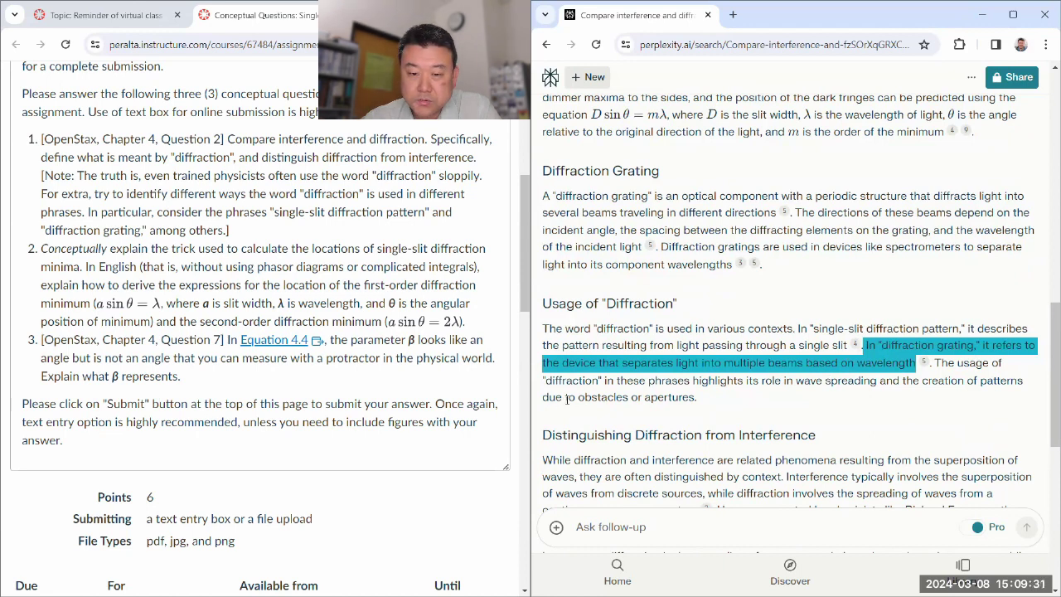
{"action": "left_click", "coordinate": [698, 401]}
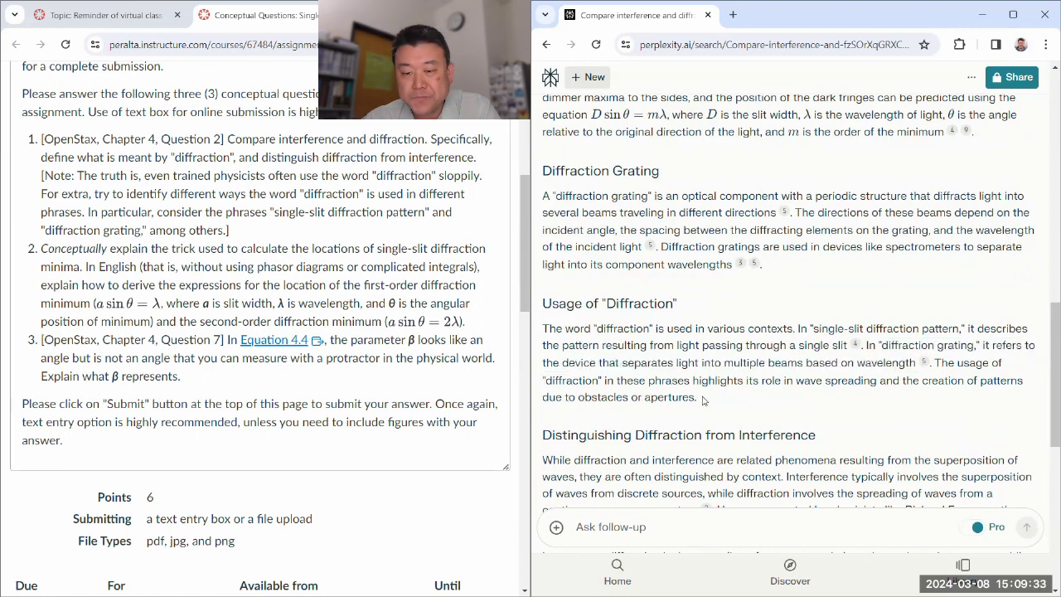
{"action": "left_click_drag", "start_coordinate": [703, 402], "coordinate": [538, 384]}
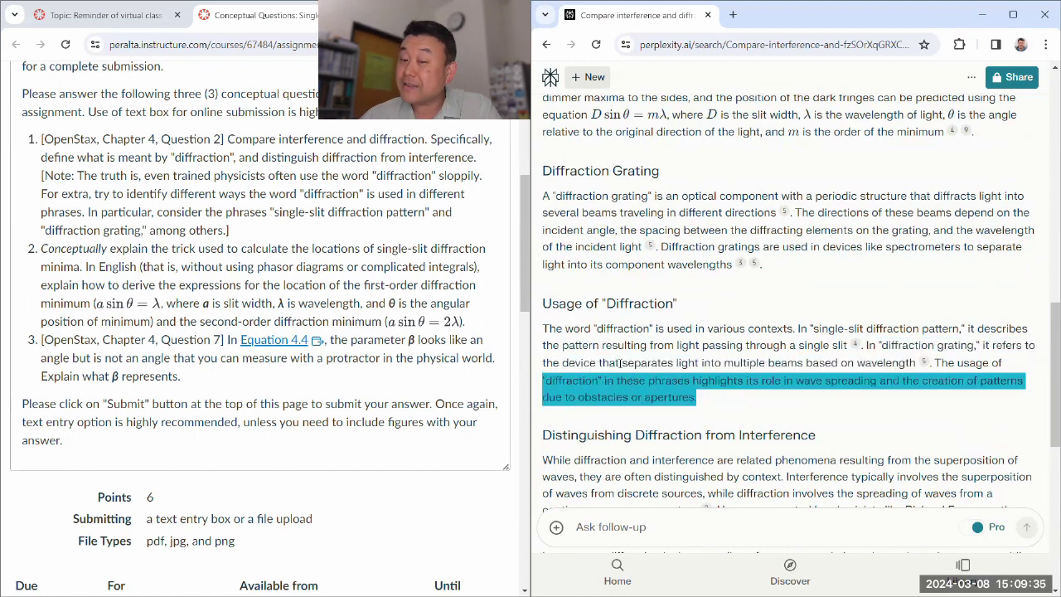
{"action": "left_click", "coordinate": [584, 380]}
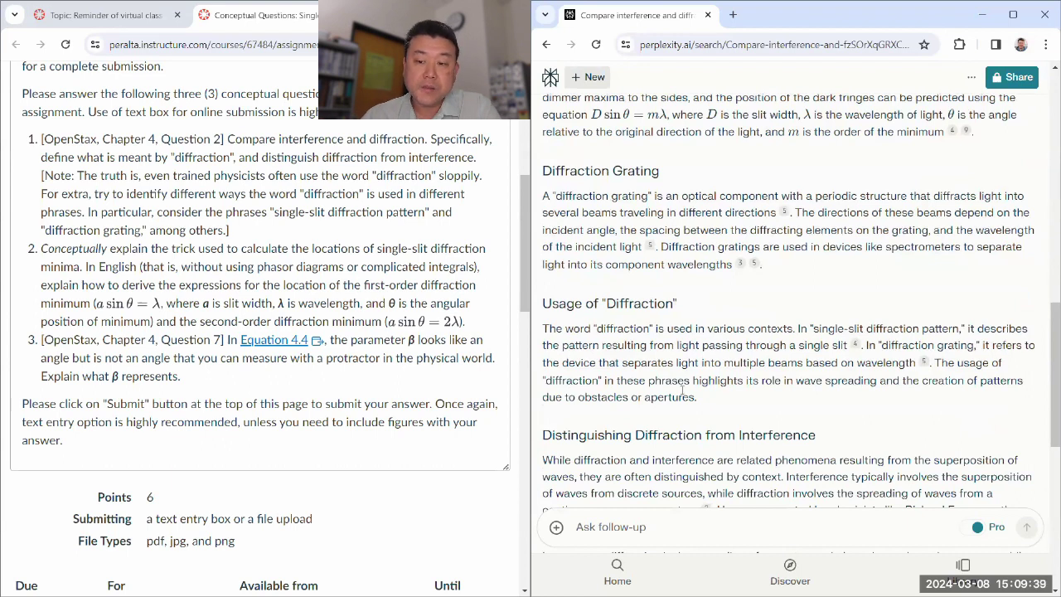
{"action": "left_click_drag", "start_coordinate": [562, 397], "coordinate": [701, 399]}
{"action": "left_click", "coordinate": [747, 393]}
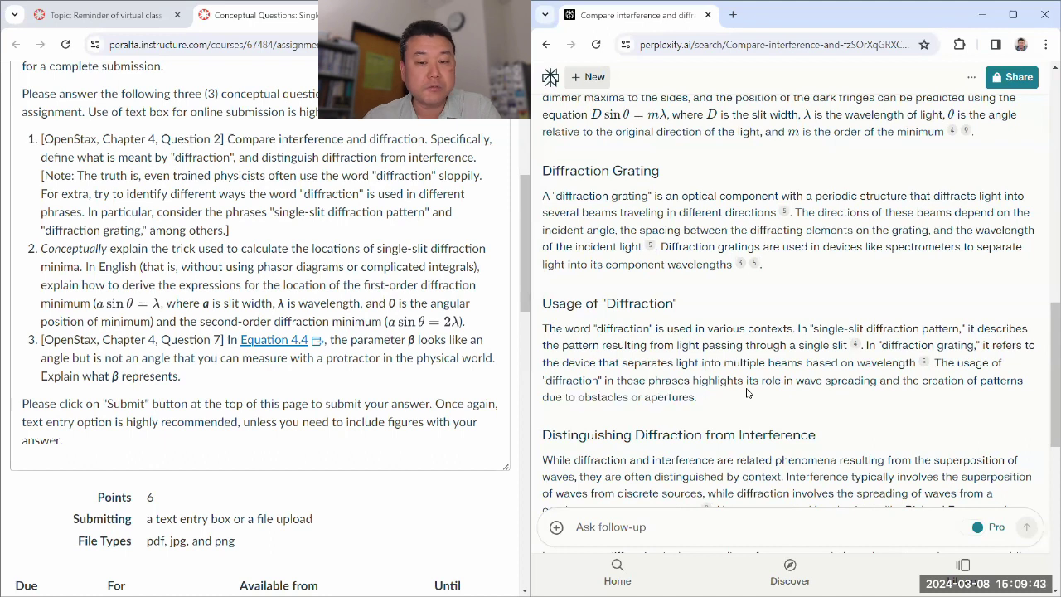
- Review the Distinguishing Diffraction from Interference section and open citation 2 in a background tab
{"action": "scroll", "coordinate": [721, 373], "scroll_direction": "down", "scroll_amount": 3}
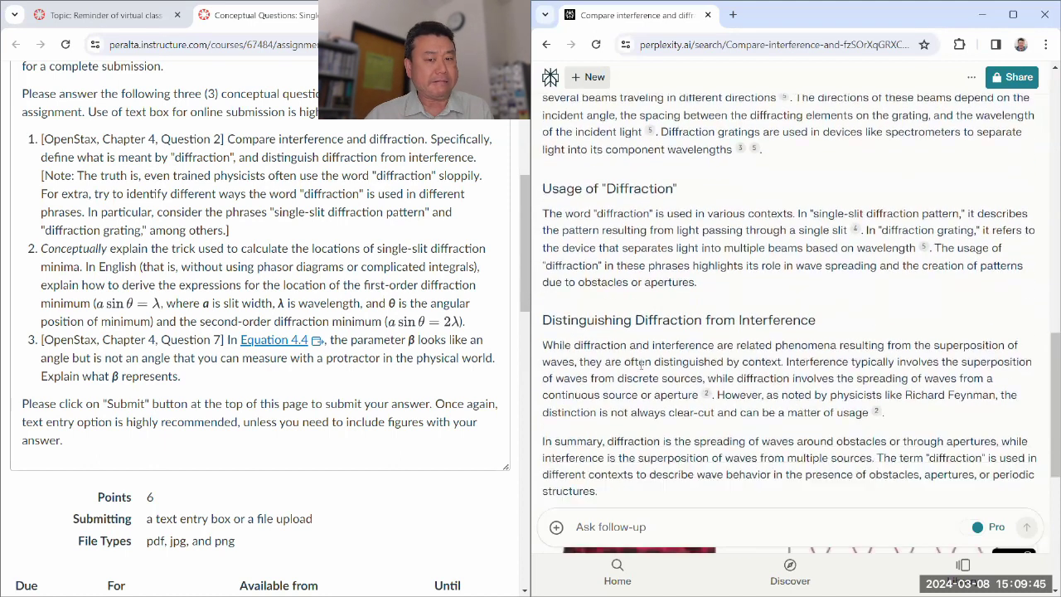
{"action": "scroll", "coordinate": [654, 231], "scroll_direction": "down", "scroll_amount": 1}
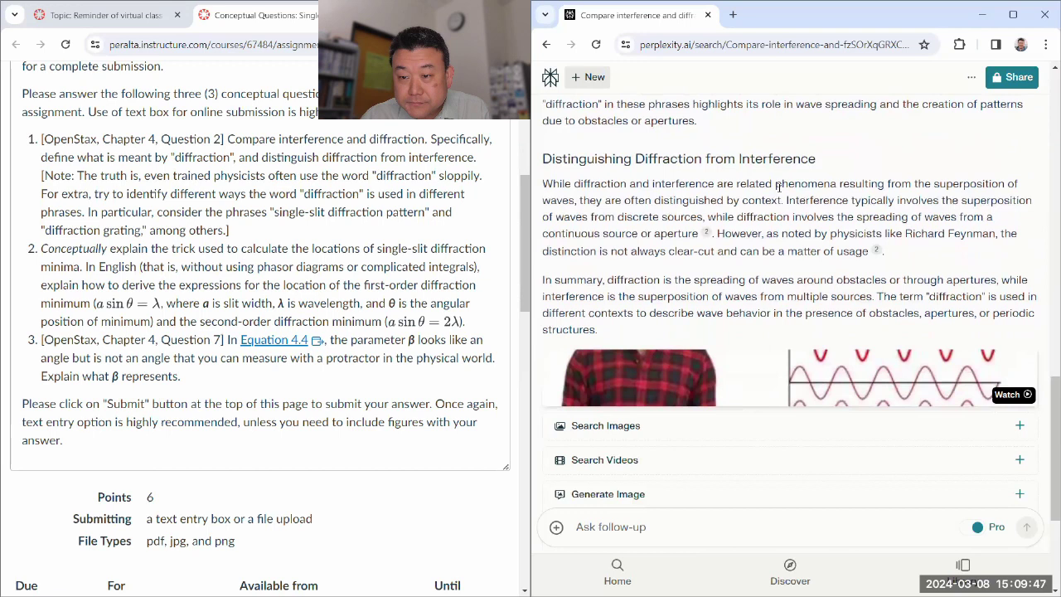
{"action": "left_click_drag", "start_coordinate": [678, 332], "coordinate": [543, 163]}
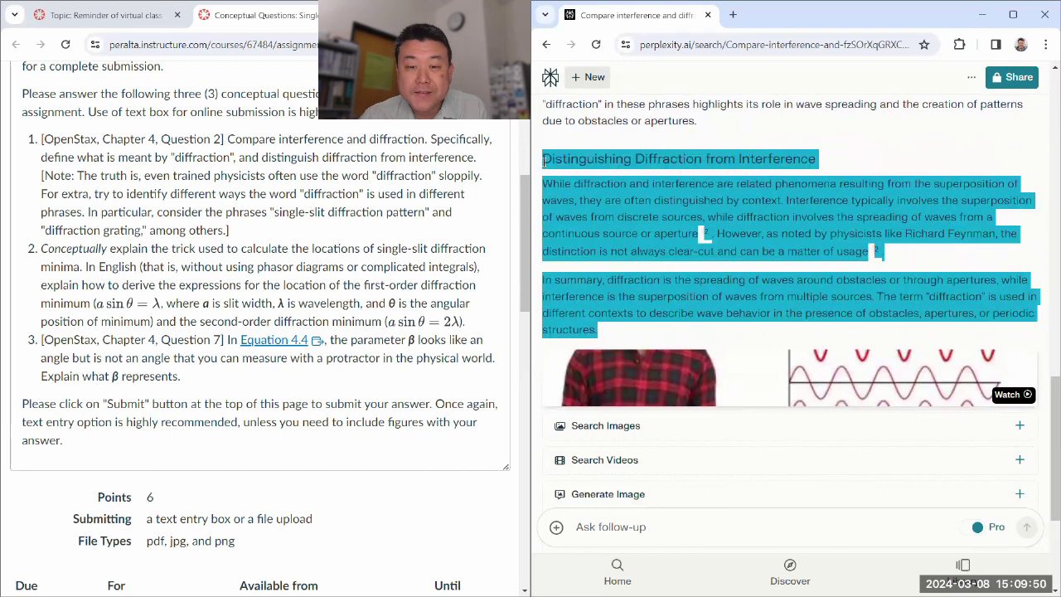
{"action": "left_click", "coordinate": [586, 233]}
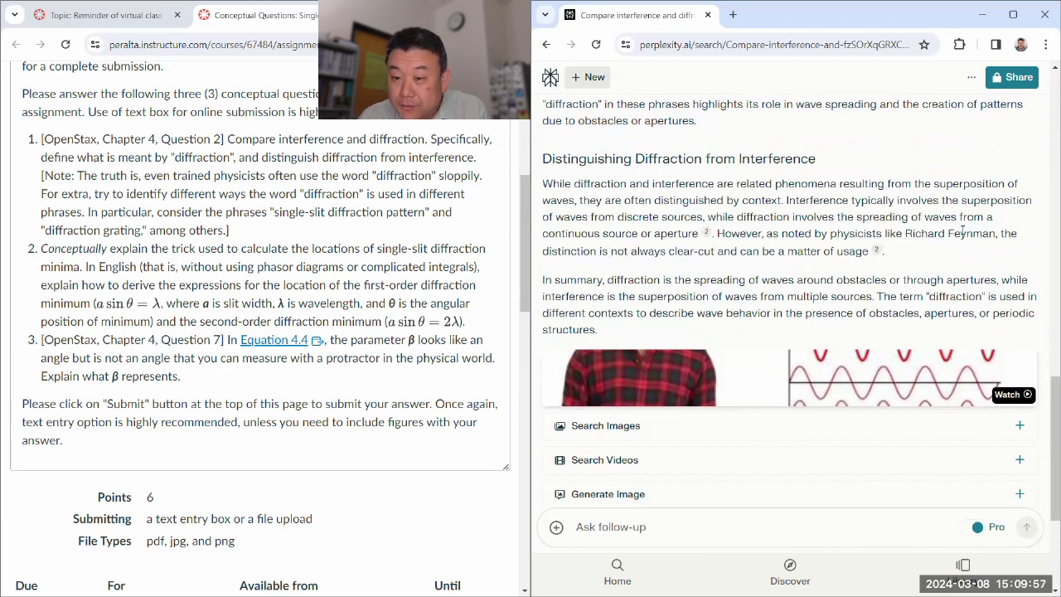
{"action": "middle_click", "coordinate": [879, 252]}
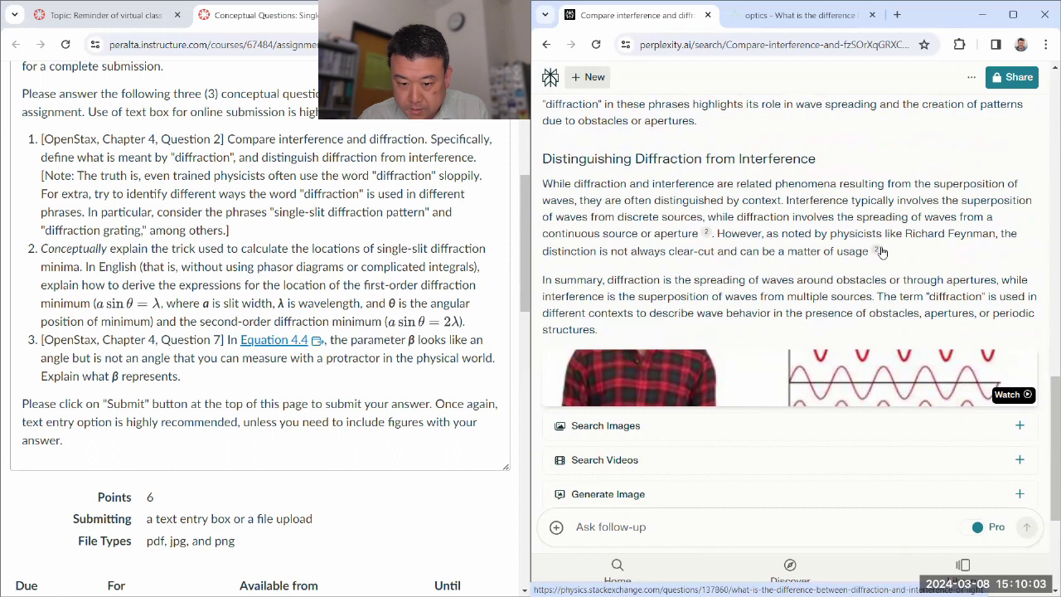
- Switch to the Stack Exchange tab and highlight the Feynman quote in the top answer
{"action": "left_click", "coordinate": [787, 11]}
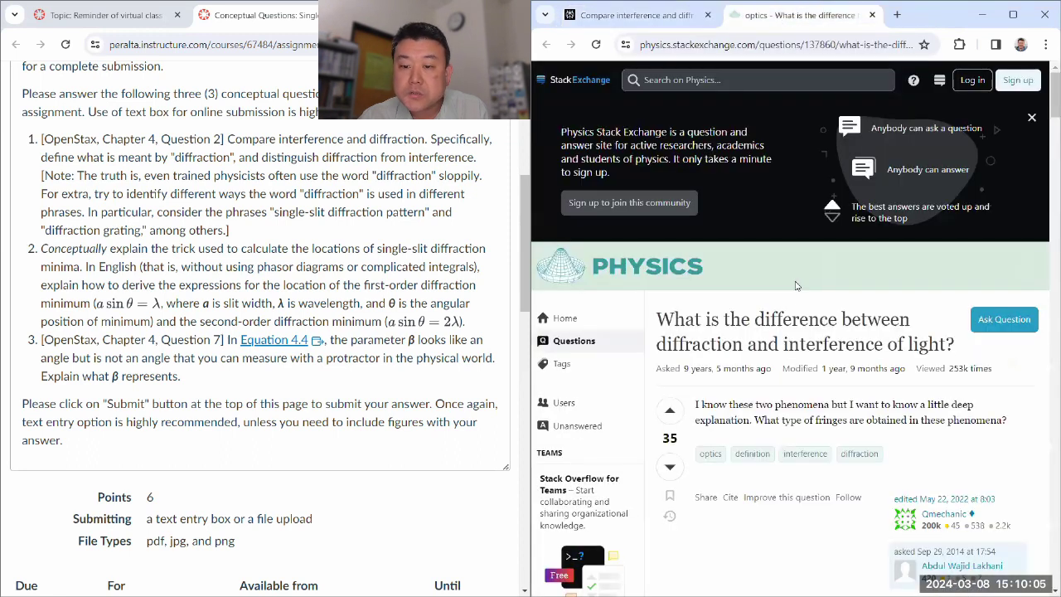
{"action": "scroll", "coordinate": [795, 270], "scroll_direction": "down", "scroll_amount": 3}
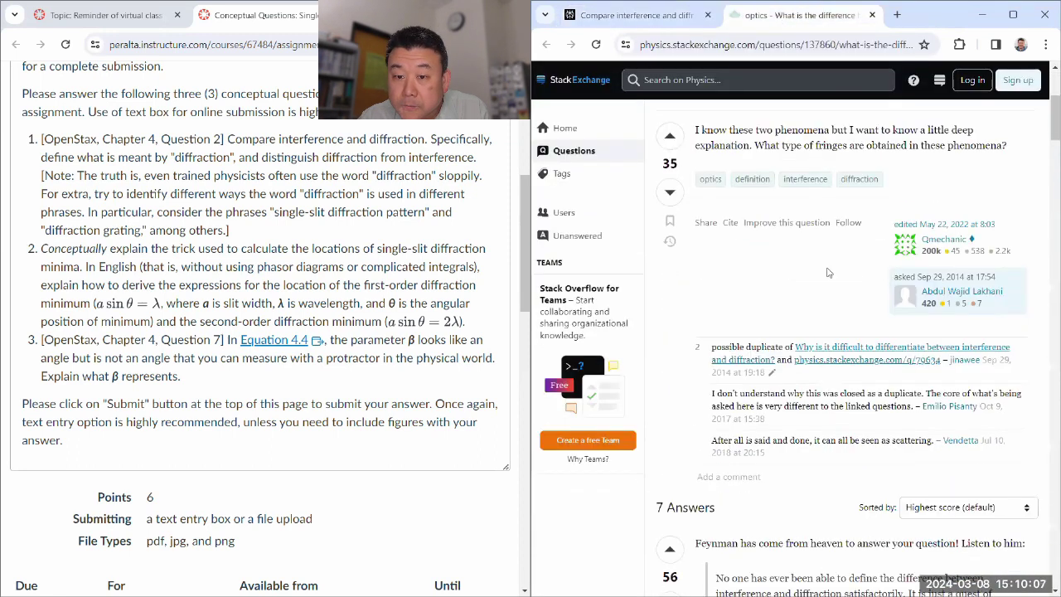
{"action": "scroll", "coordinate": [806, 266], "scroll_direction": "up", "scroll_amount": 2}
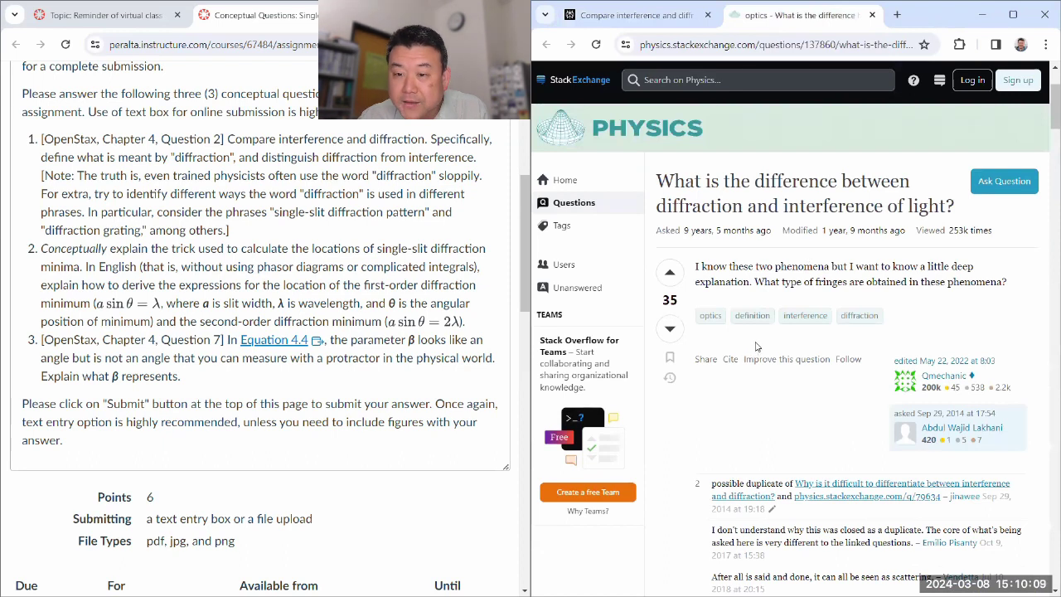
{"action": "scroll", "coordinate": [759, 348], "scroll_direction": "down", "scroll_amount": 2}
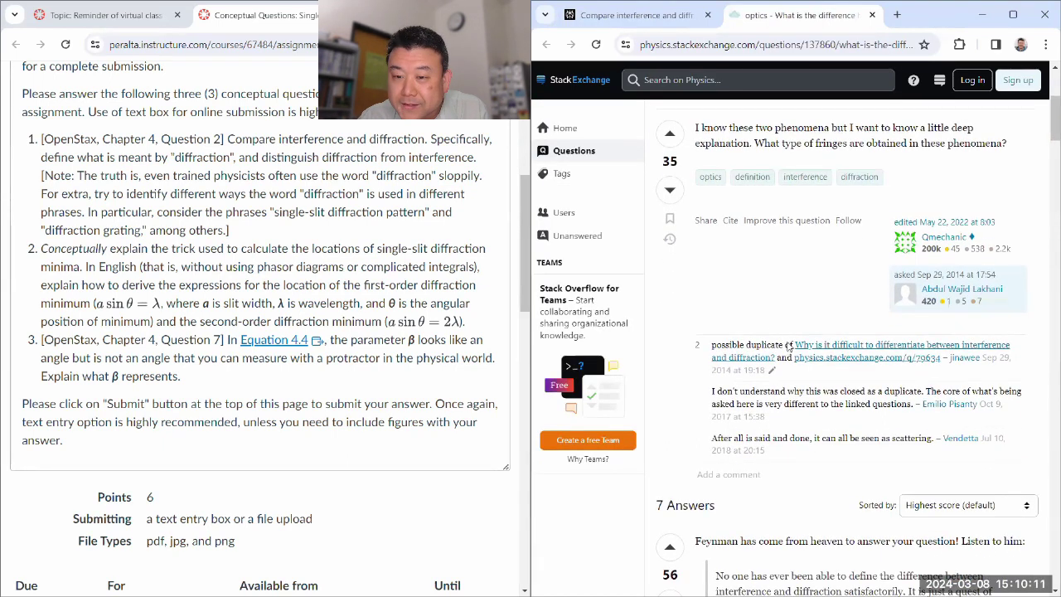
{"action": "scroll", "coordinate": [788, 348], "scroll_direction": "down", "scroll_amount": 3}
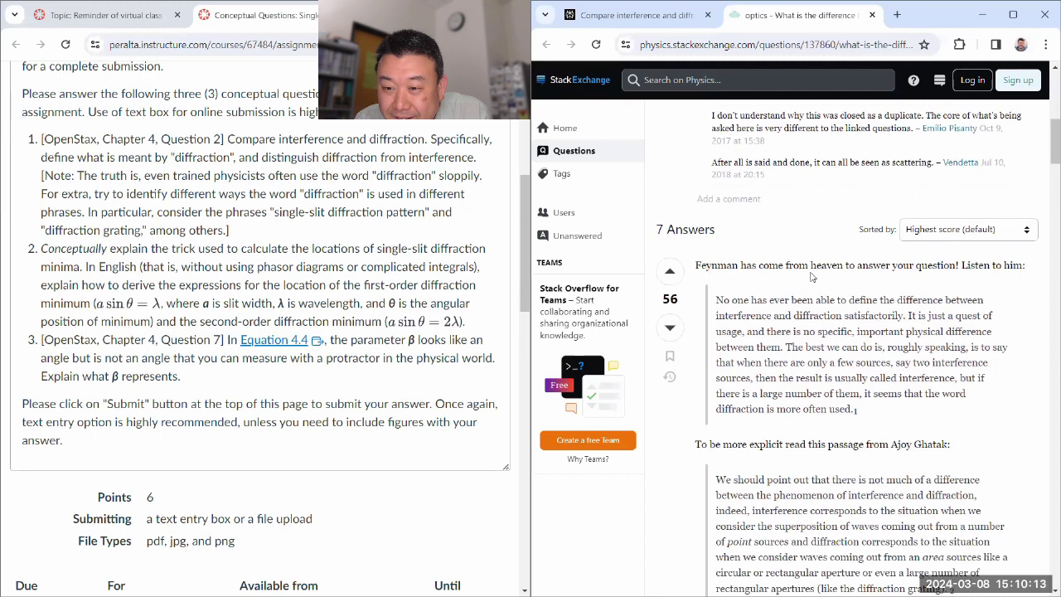
{"action": "scroll", "coordinate": [781, 288], "scroll_direction": "down", "scroll_amount": 1}
{"action": "left_click_drag", "start_coordinate": [716, 230], "coordinate": [916, 366]}
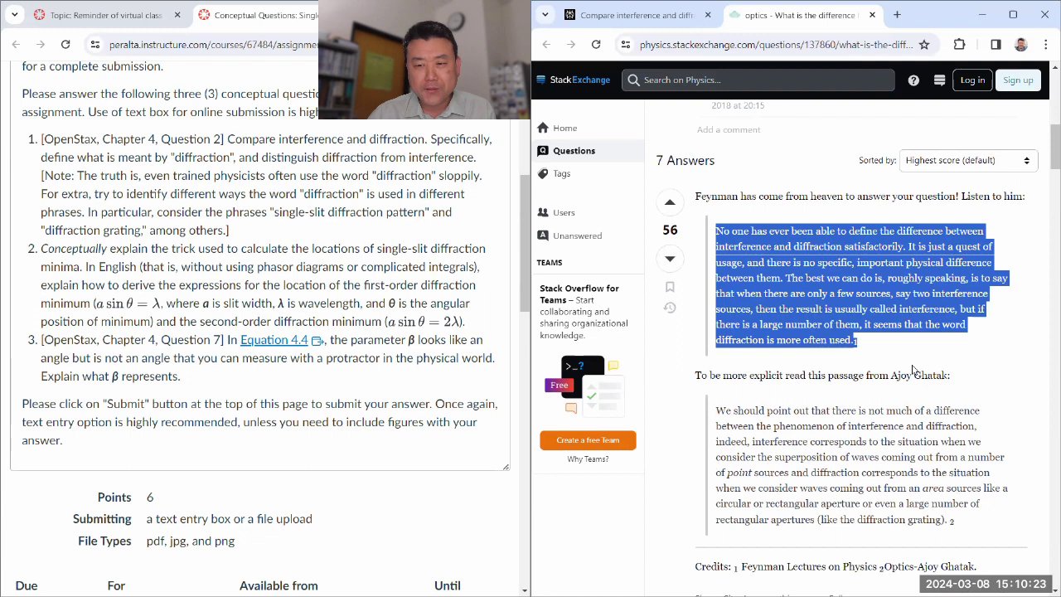
{"action": "left_click", "coordinate": [902, 356]}
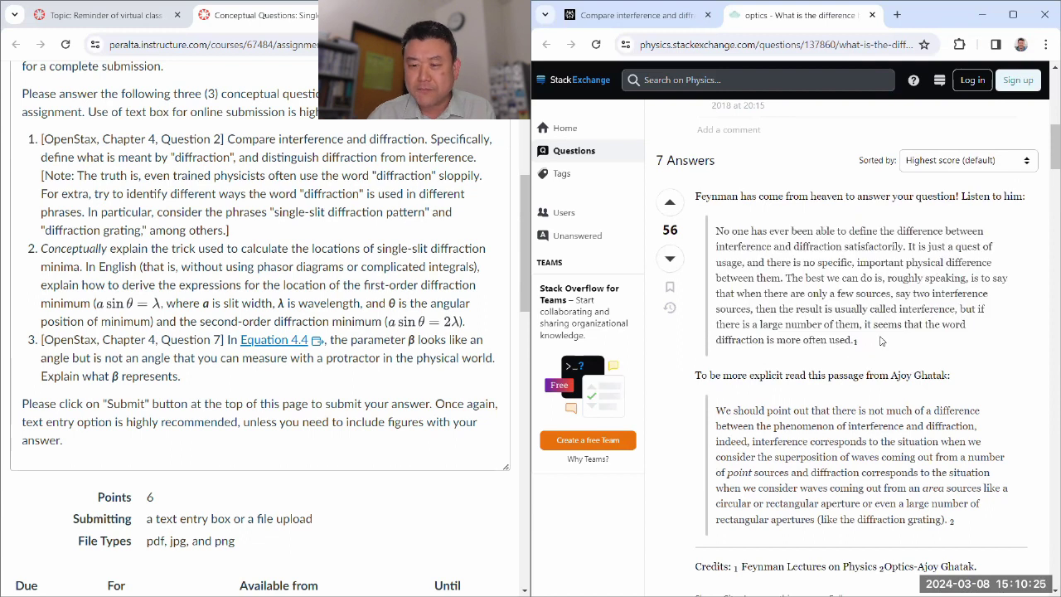
- Close the Stack Exchange tab to return to Perplexity
{"action": "scroll", "coordinate": [884, 348], "scroll_direction": "down", "scroll_amount": 3}
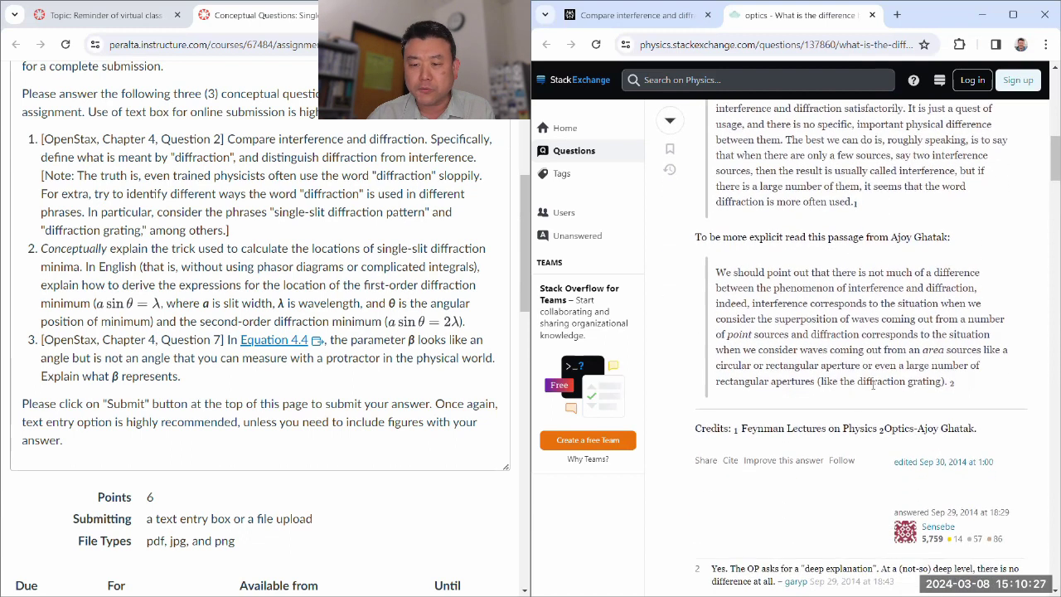
{"action": "scroll", "coordinate": [856, 382], "scroll_direction": "up", "scroll_amount": 3}
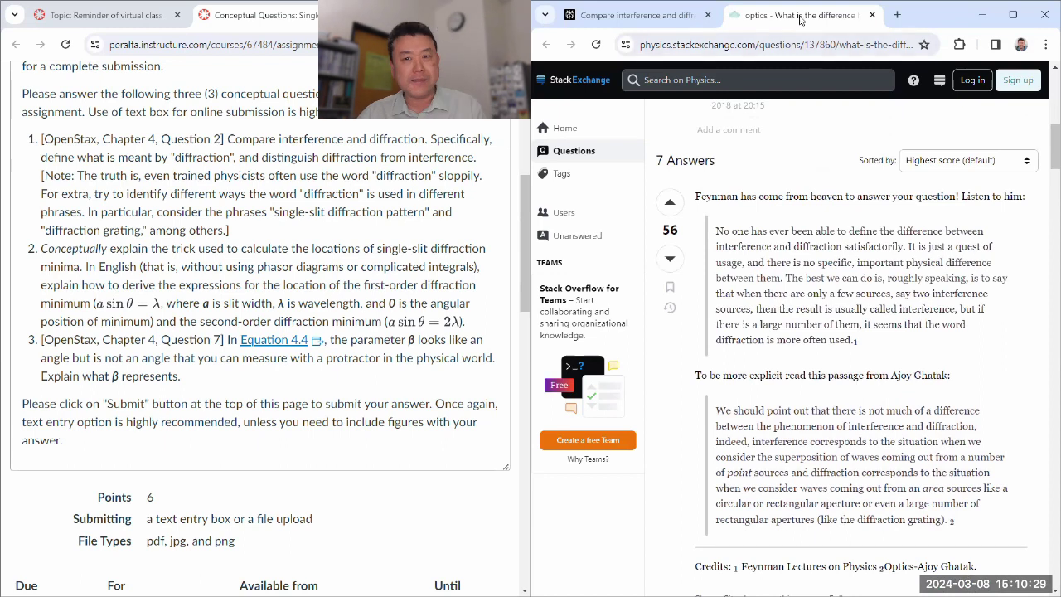
{"action": "key", "text": "ctrl+w"}
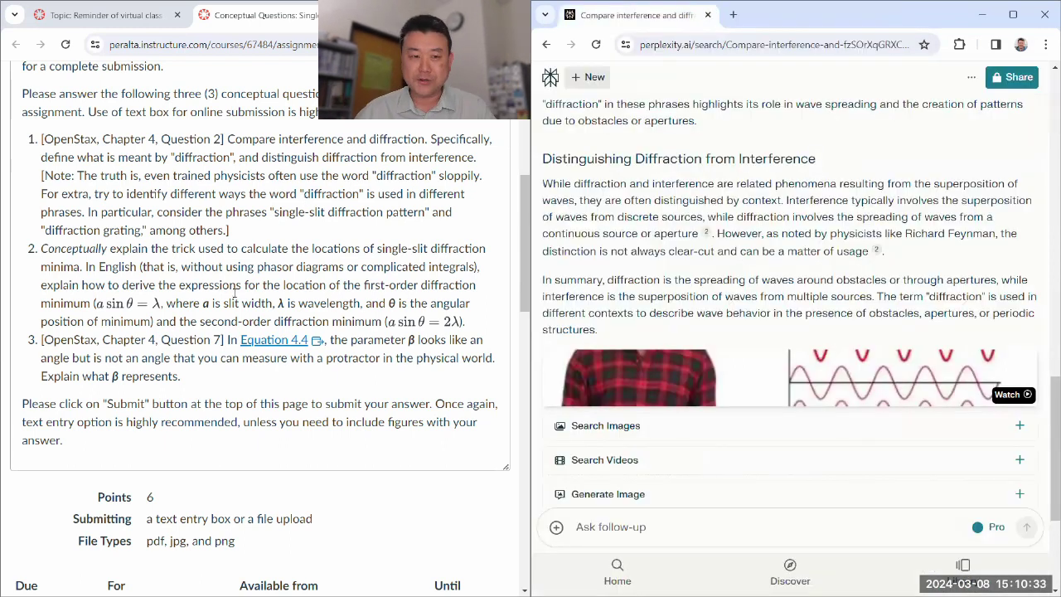
- Select question 2 in Canvas, mark the Feynman usage sentence, then focus the follow-up box
{"action": "left_click_drag", "start_coordinate": [42, 249], "coordinate": [475, 327]}
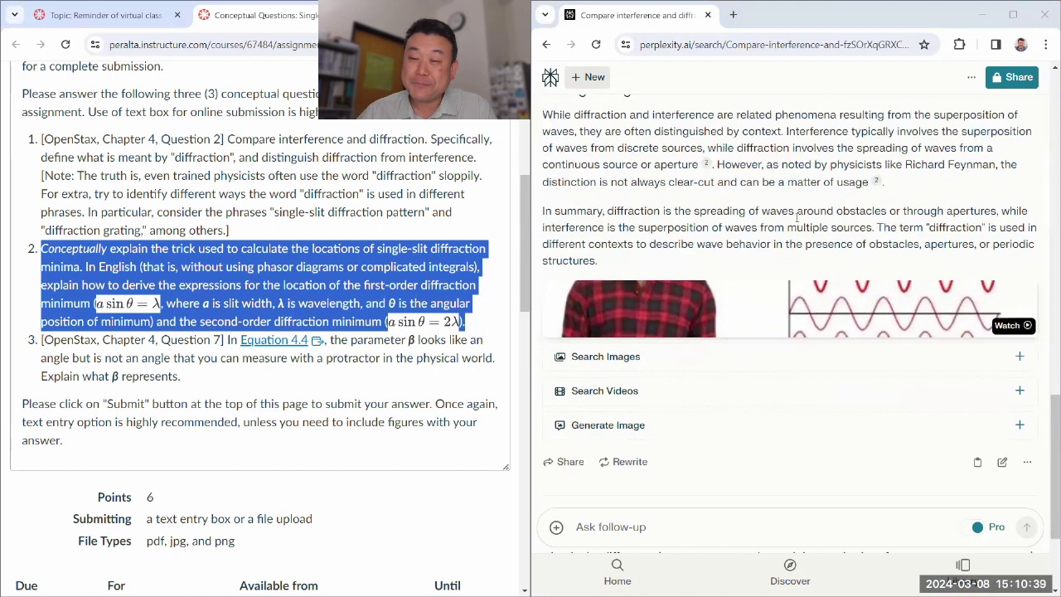
{"action": "left_click_drag", "start_coordinate": [718, 165], "coordinate": [869, 182]}
{"action": "left_click", "coordinate": [742, 241]}
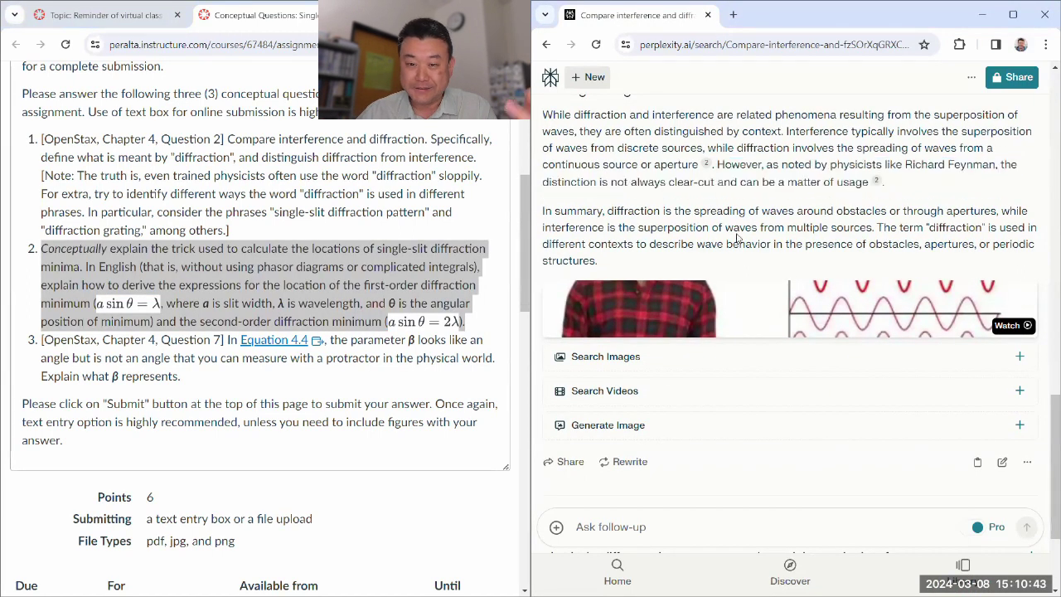
{"action": "scroll", "coordinate": [647, 448], "scroll_direction": "down", "scroll_amount": 2}
{"action": "left_click", "coordinate": [612, 527]}
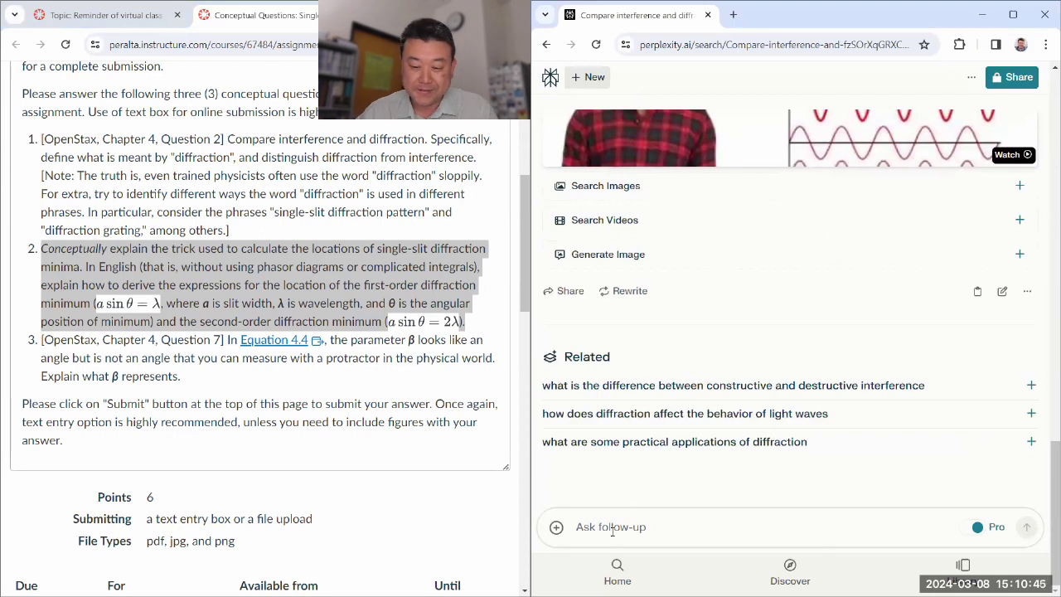
- Paste question 2 on single-slit minima into the follow-up box and add a closing period
{"action": "type", "text": "Conceptually explain the trick used to calculate the locations of single-slit diffraction minima. In English (that is, without using phasor diagrams or complicated integrals), explain how to derive the expressions for the location of the first-order diffraction minimum ( , where a is slit width, λ is wavelength, and θ is the angular position of minimum) and the second-order diffraction minimum ( )."}
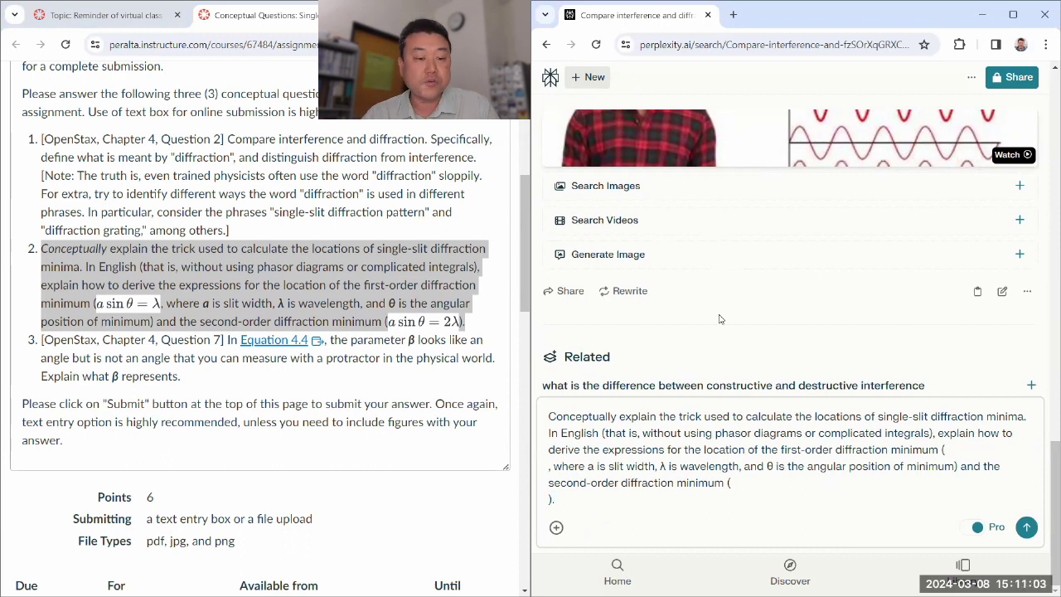
{"action": "type", "text": "."}
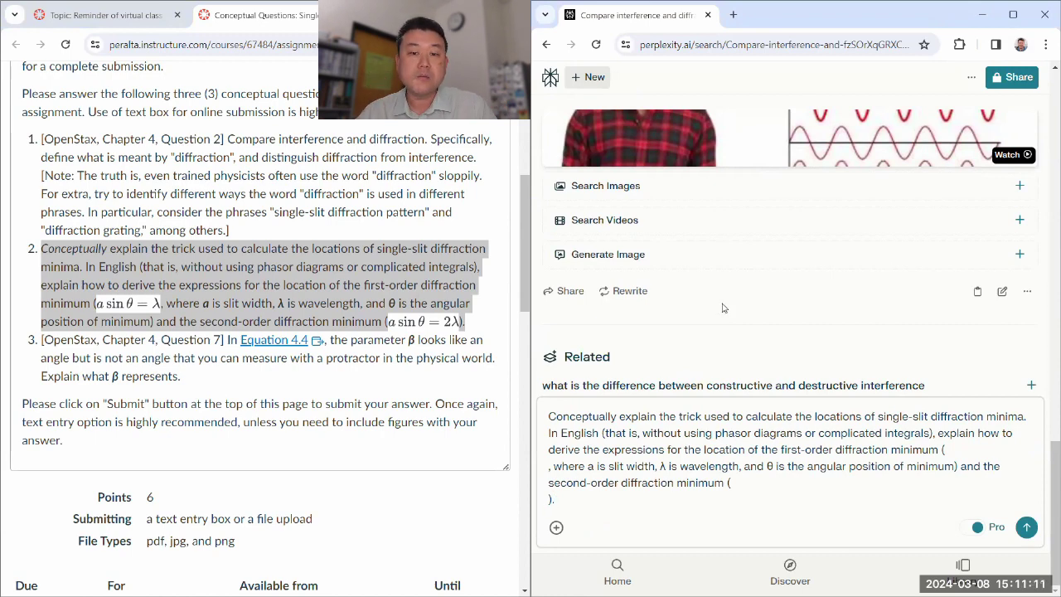
{"action": "scroll", "coordinate": [717, 318], "scroll_direction": "up", "scroll_amount": 3}
{"action": "scroll", "coordinate": [714, 315], "scroll_direction": "up", "scroll_amount": 8}
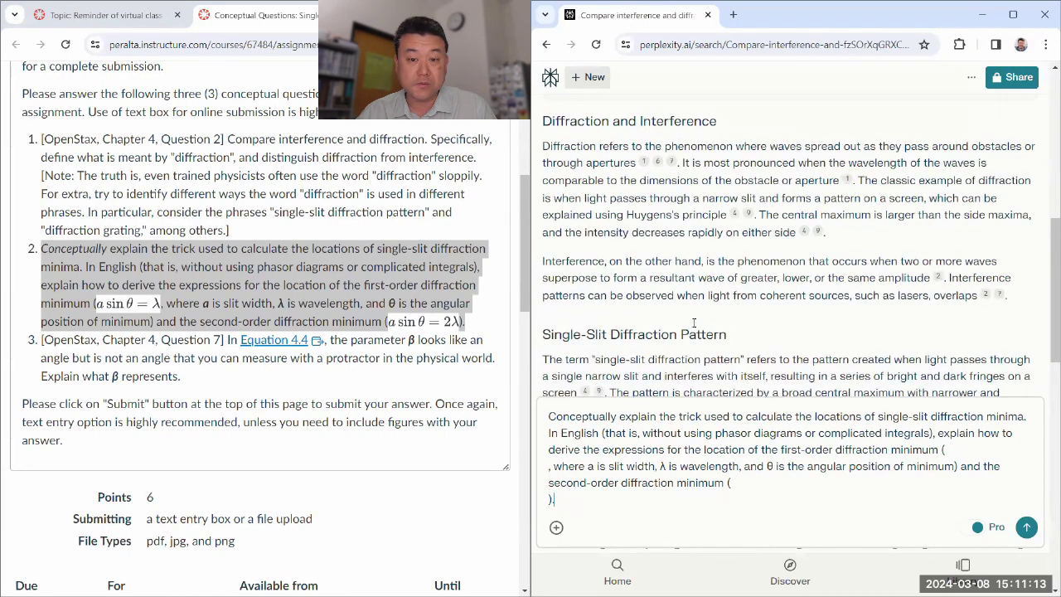
{"action": "scroll", "coordinate": [694, 322], "scroll_direction": "up", "scroll_amount": 3}
{"action": "scroll", "coordinate": [566, 228], "scroll_direction": "down", "scroll_amount": 5}
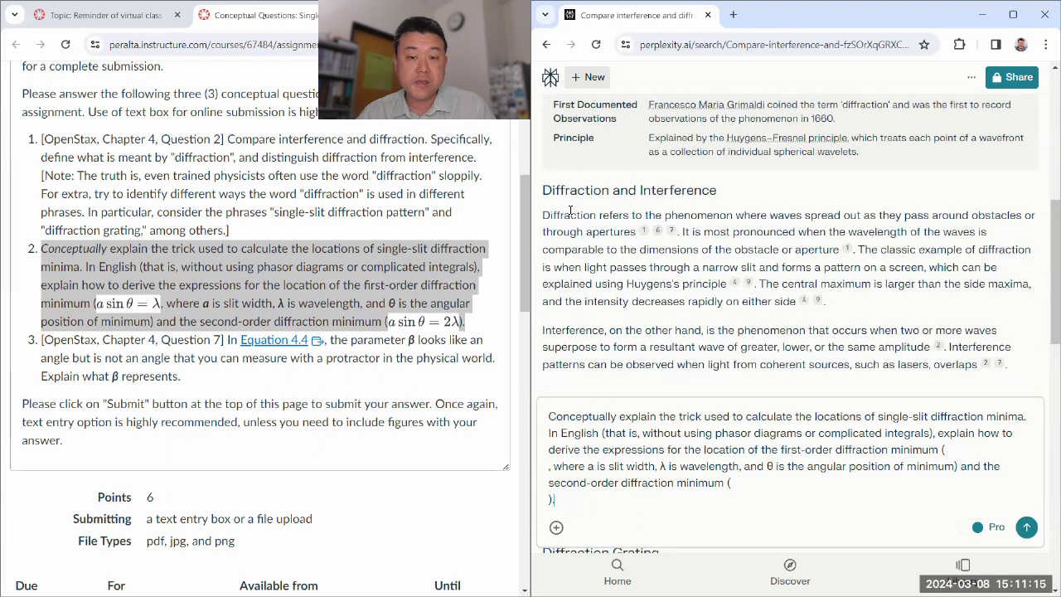
{"action": "scroll", "coordinate": [572, 209], "scroll_direction": "up", "scroll_amount": 2}
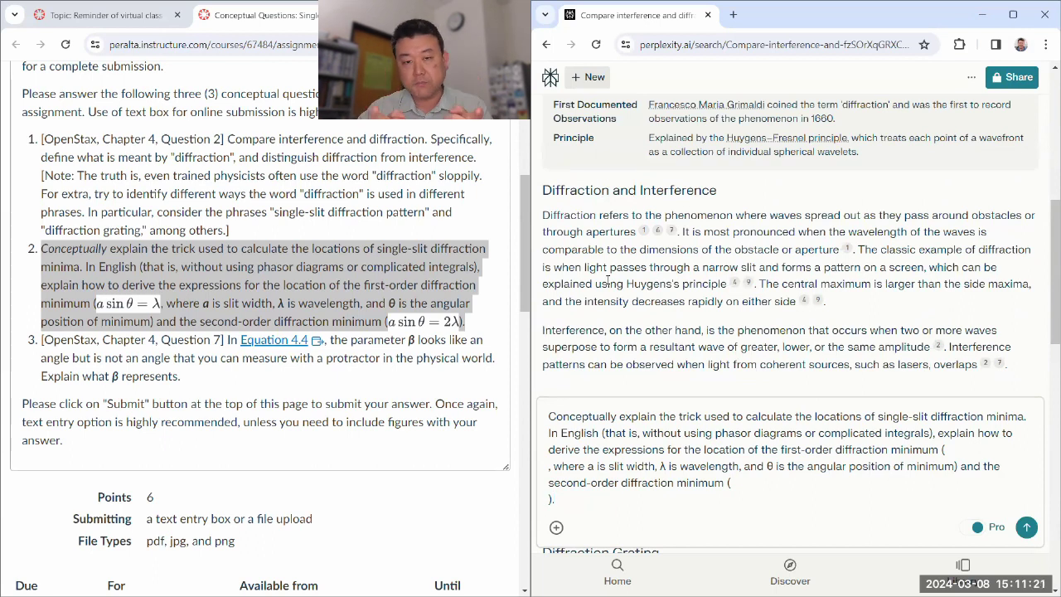
{"action": "scroll", "coordinate": [656, 271], "scroll_direction": "down", "scroll_amount": 2}
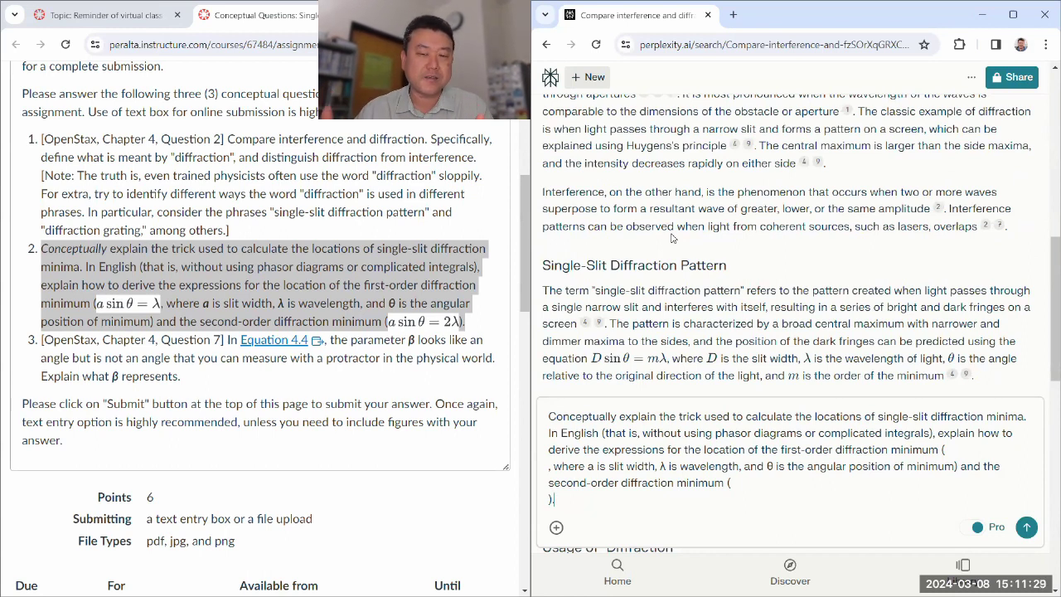
{"action": "scroll", "coordinate": [705, 247], "scroll_direction": "down", "scroll_amount": 4}
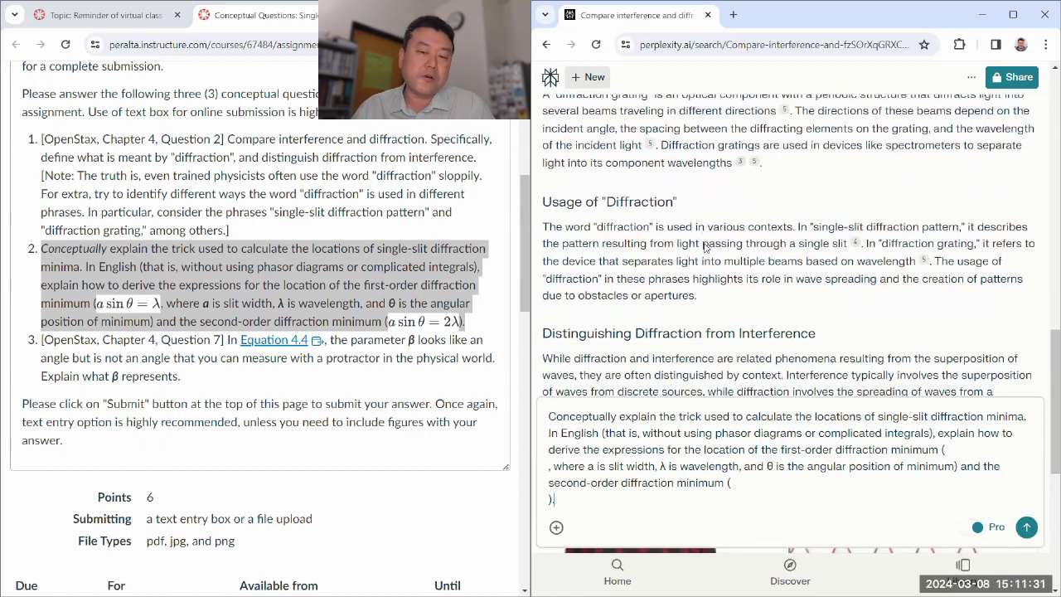
{"action": "scroll", "coordinate": [703, 247], "scroll_direction": "down", "scroll_amount": 4}
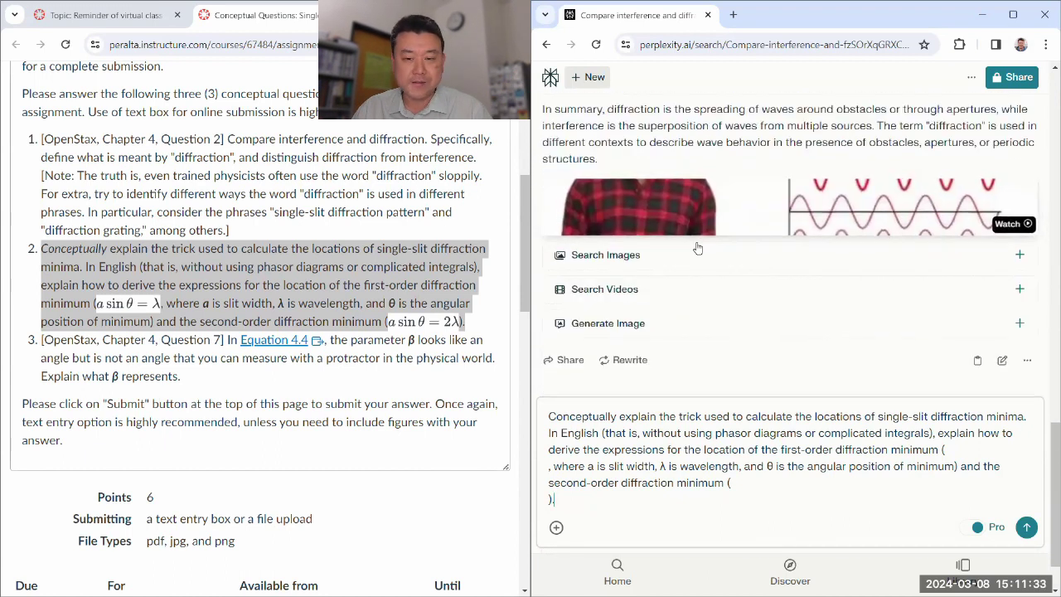
{"action": "scroll", "coordinate": [697, 247], "scroll_direction": "down", "scroll_amount": 1}
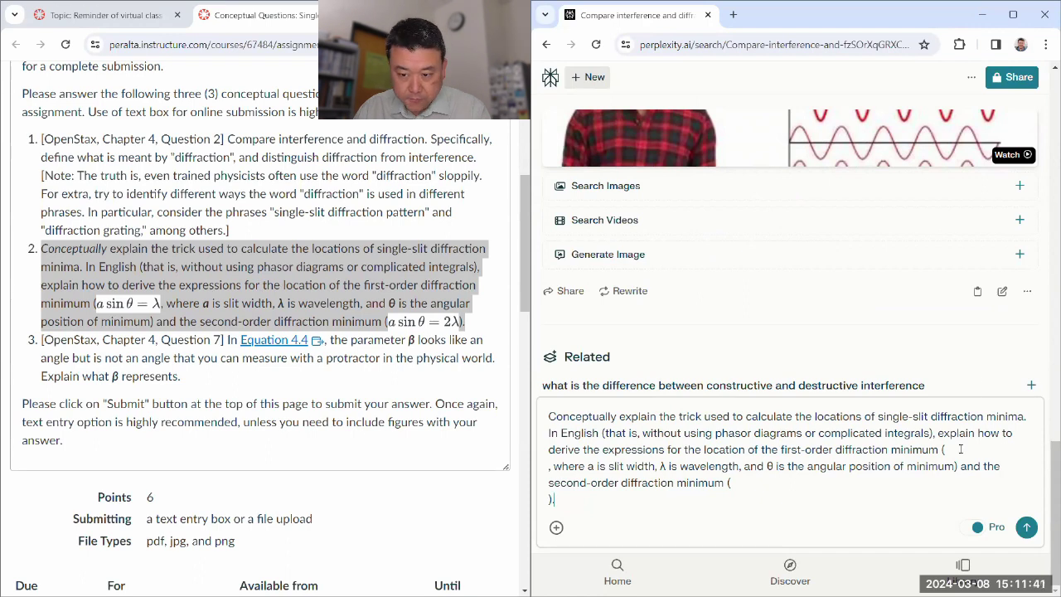
- Fill in sin(theta)=lambda and replace the λ and θ symbols with lambda and theta
{"action": "type", "text": "sin("}
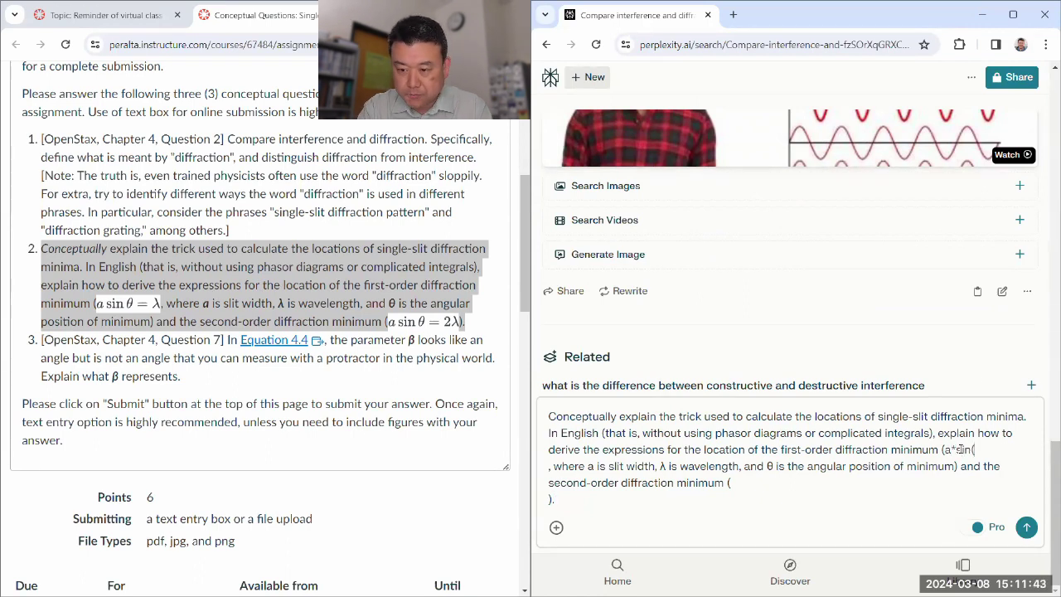
{"action": "type", "text": "theta)=lambda, where a is slit width, λ is wavelength, and θ is the angular position of"}
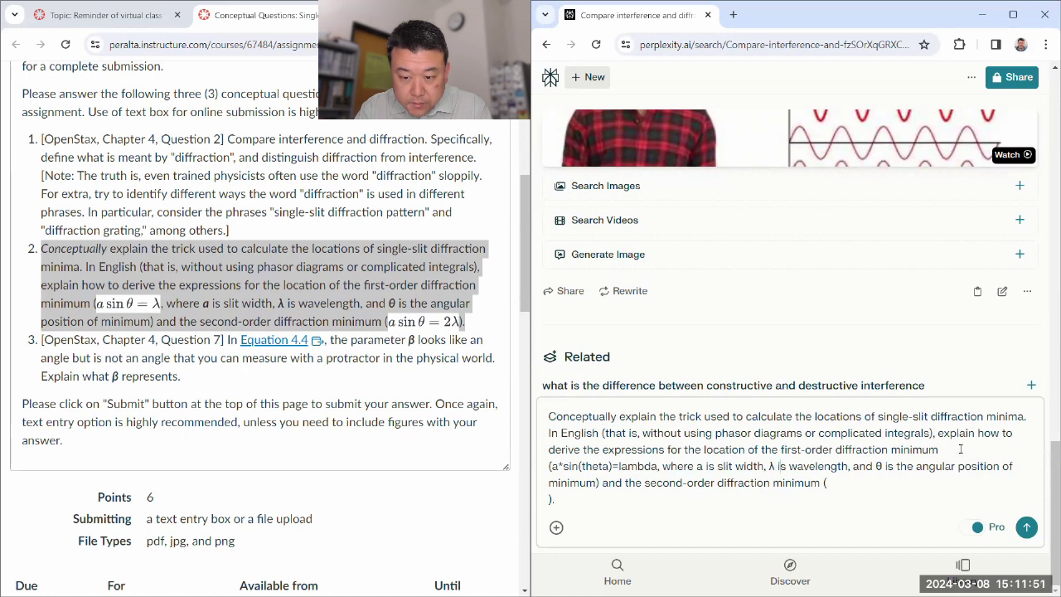
{"action": "key", "text": "Delete"}
{"action": "type", "text": "lambda"}
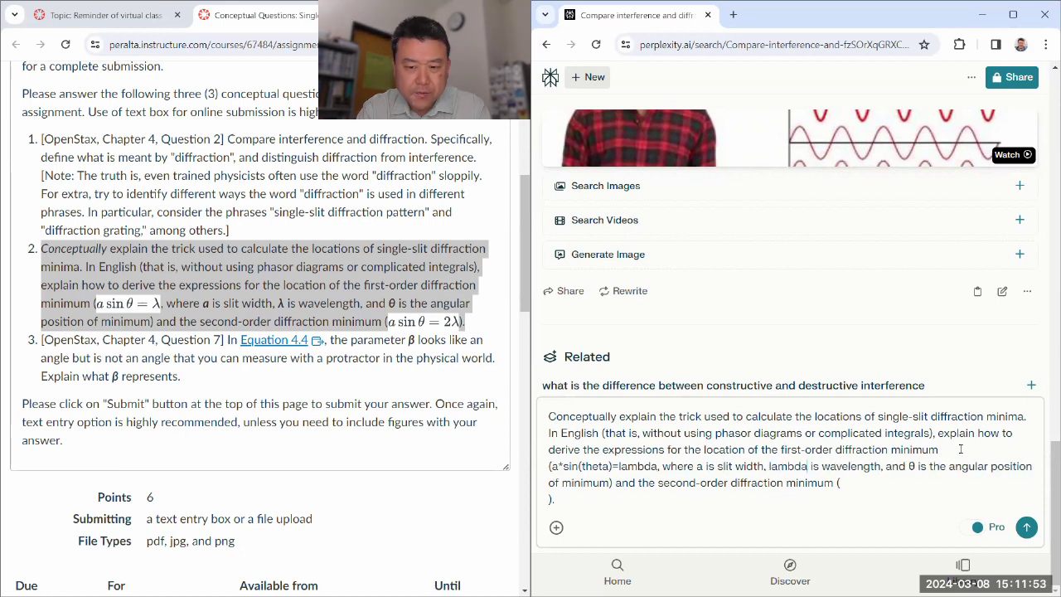
{"action": "key", "text": "Right"}
{"action": "key", "text": "Right"}
{"action": "key", "text": "Right"}
{"action": "key", "text": "shift+Right"}
{"action": "key", "text": "Delete"}
{"action": "type", "text": "theta"}
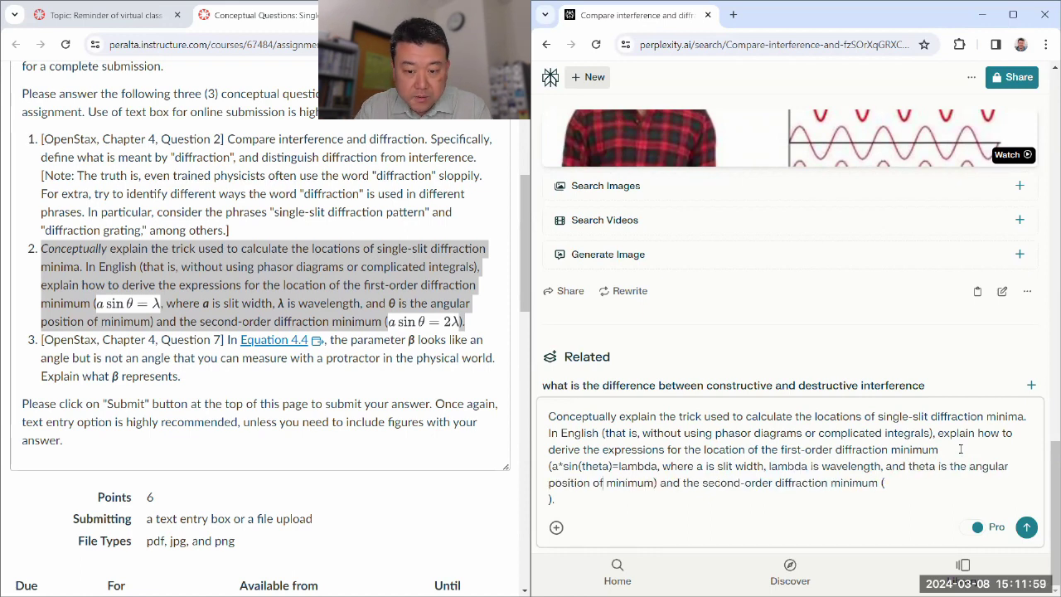
- Fill the second-order blank with sin(theta)=2*lambda and send the follow-up question
{"action": "key", "text": "Right"}
{"action": "key", "text": "Right"}
{"action": "key", "text": "Right"}
{"action": "key", "text": "Right"}
{"action": "key", "text": "Right"}
{"action": "key", "text": "Right"}
{"action": "key", "text": "Right"}
{"action": "key", "text": "Right"}
{"action": "key", "text": "Right"}
{"action": "key", "text": "Right"}
{"action": "key", "text": "Right"}
{"action": "key", "text": "Right"}
{"action": "key", "text": "Right"}
{"action": "key", "text": "Right"}
{"action": "key", "text": "Right"}
{"action": "key", "text": "Right"}
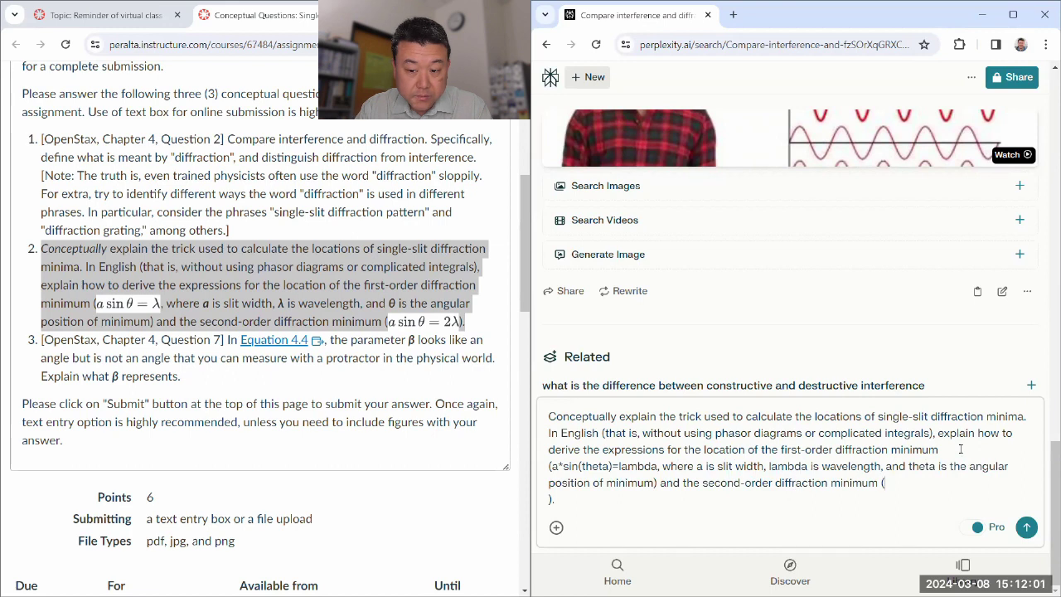
{"action": "type", "text": "sin(theta)=2*lambda"}
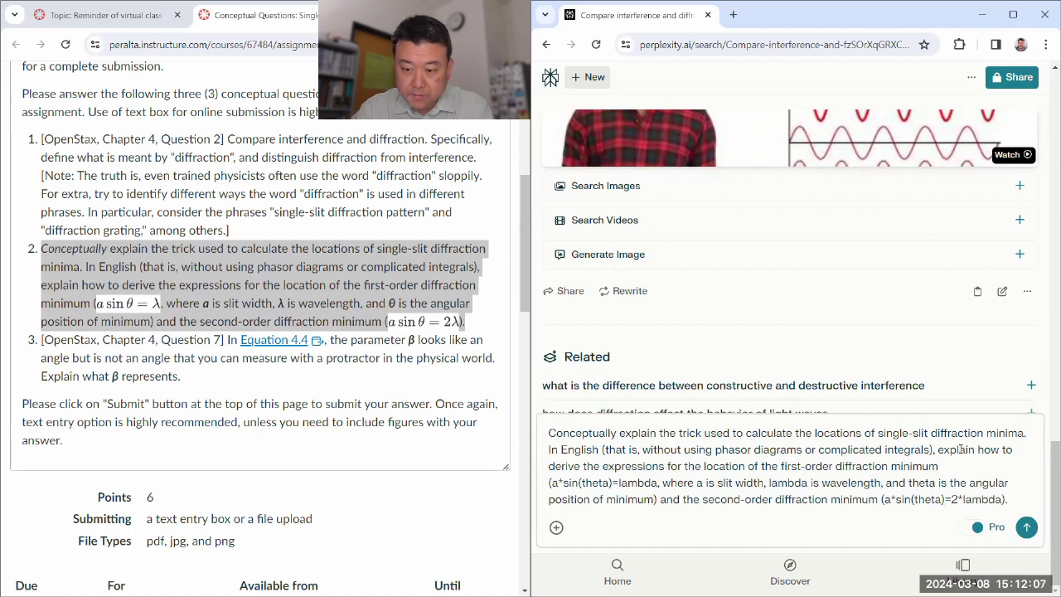
{"action": "type", "text": ")."}
{"action": "key", "text": "Return"}
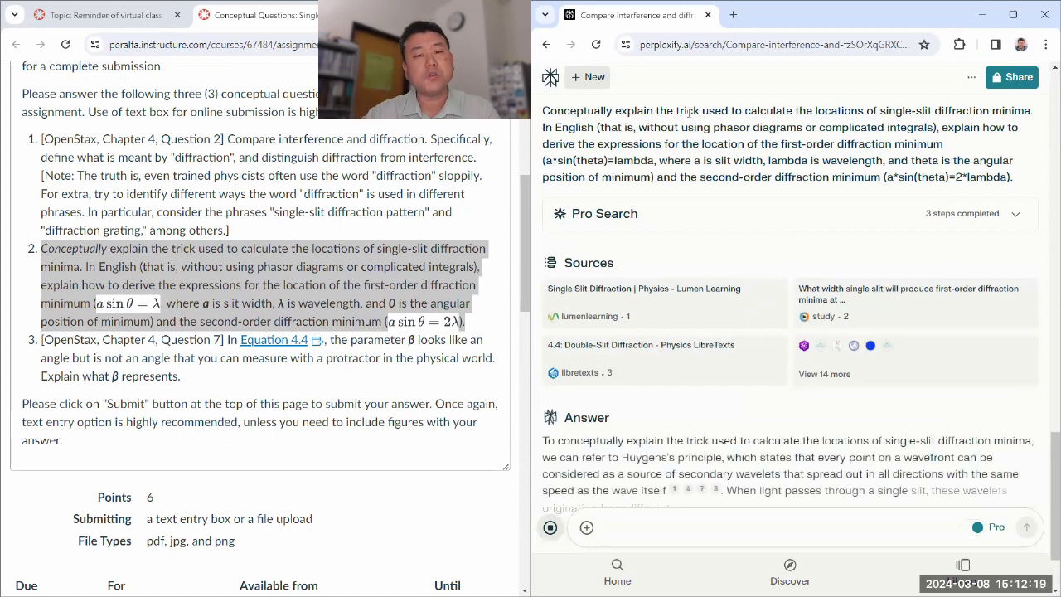
- Scroll through the Sources and the Huygens-based answer deriving a sin θ = λ
{"action": "scroll", "coordinate": [779, 313], "scroll_direction": "down", "scroll_amount": 2}
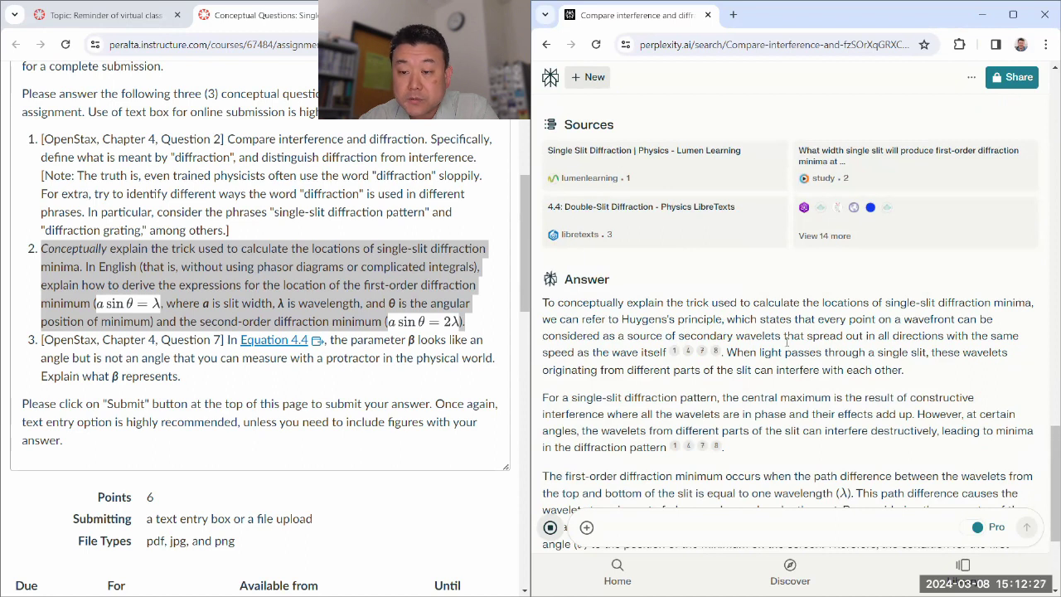
{"action": "scroll", "coordinate": [600, 283], "scroll_direction": "down", "scroll_amount": 1}
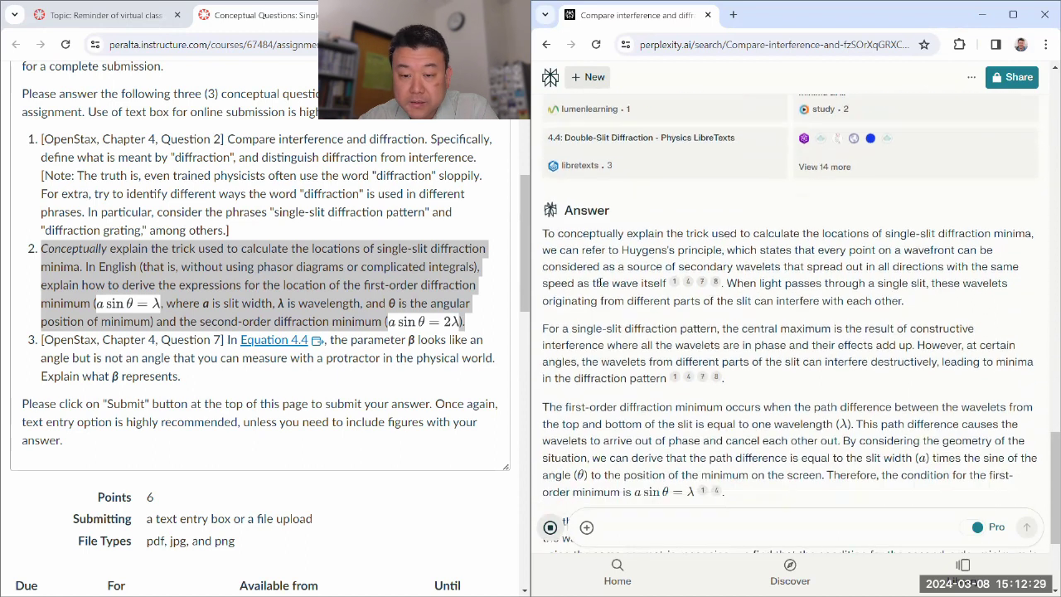